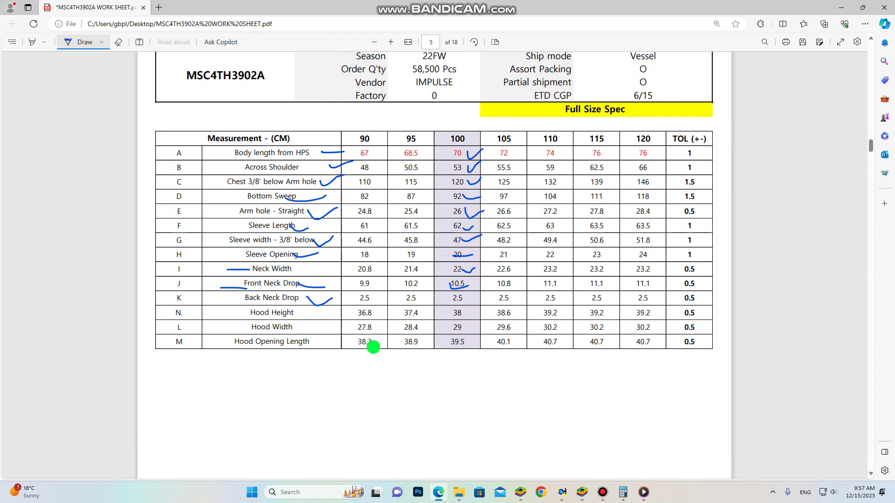
Switch to Modaris and draw a near-horizontal three-point Bezier line from the lower end of the separate vertical line.
mouse_move(602, 499)
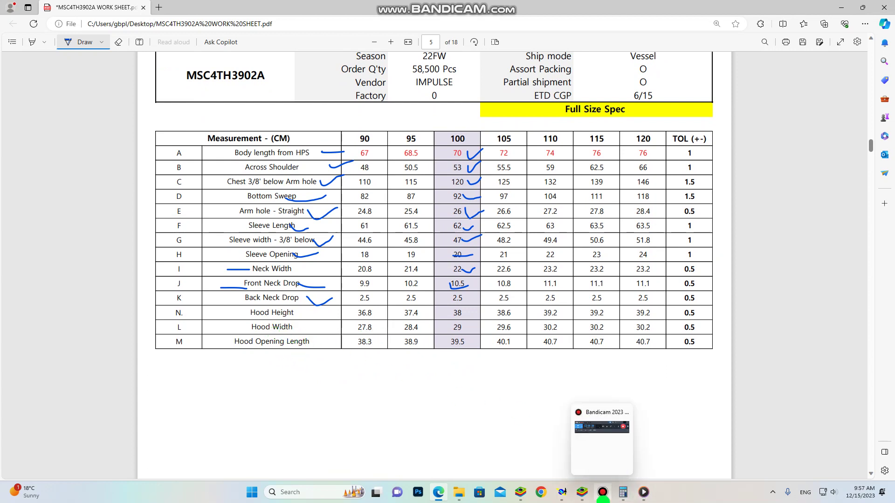
mouse_move(561, 494)
left_click(552, 455)
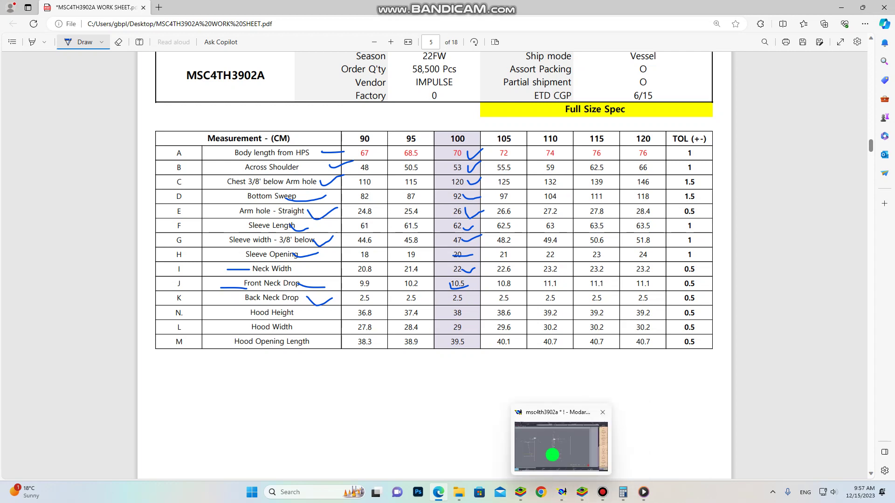
scroll(533, 310, "up", 2)
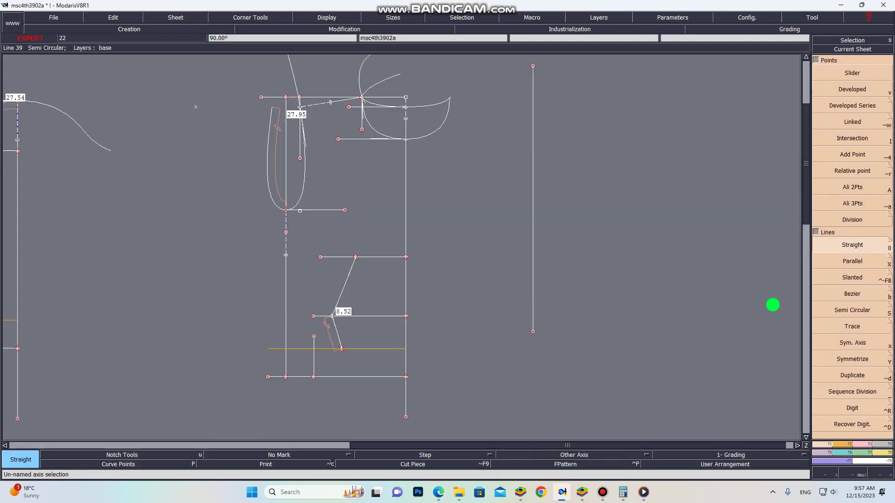
left_click(853, 295)
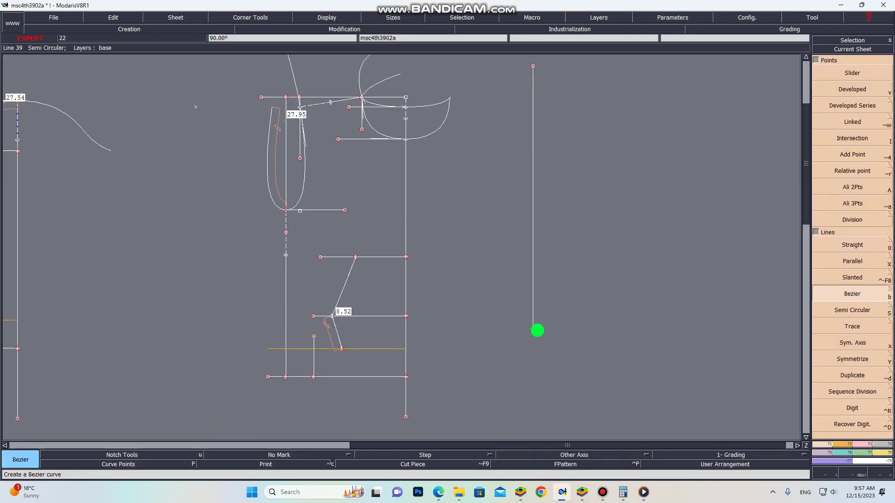
left_click(532, 332)
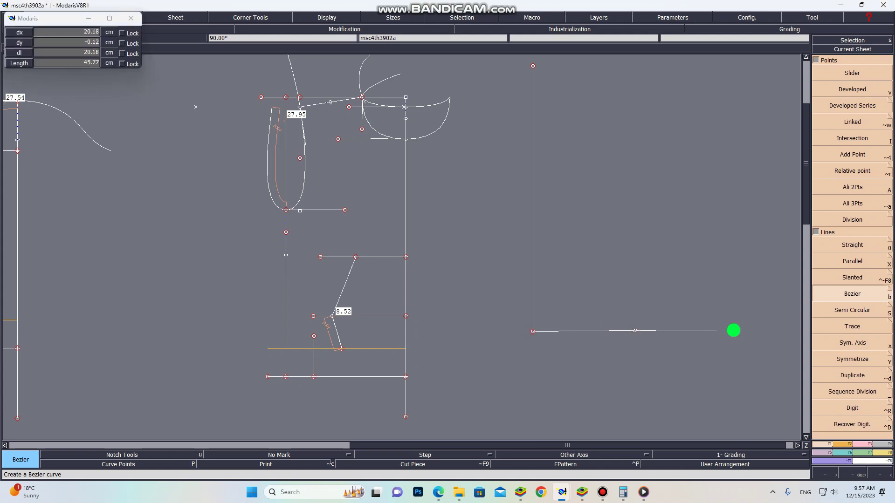
left_click(736, 329)
scroll(634, 333, "up", 3)
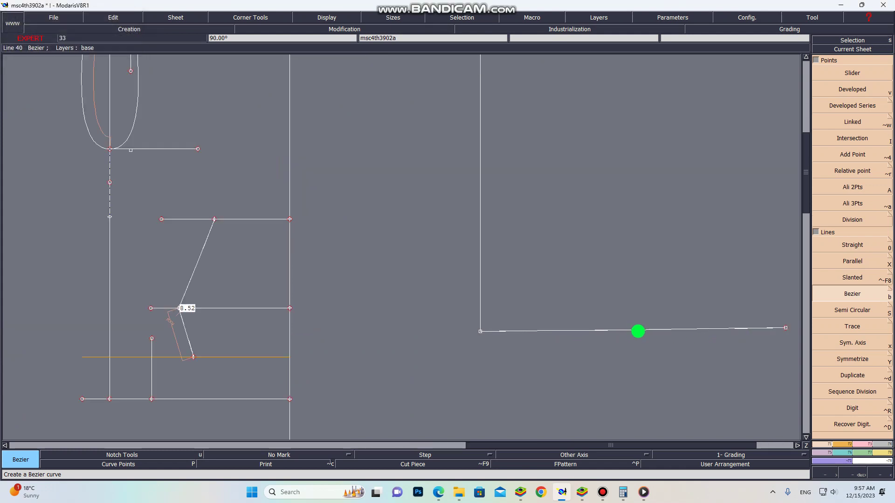
Reshape the new Bezier line by raising its middle point about 2 cm.
key("r")
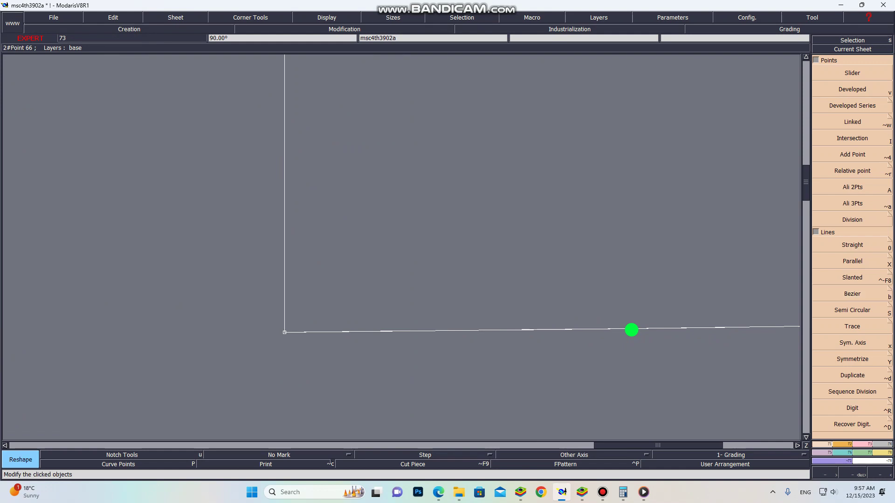
left_click(629, 329)
left_click(631, 312)
left_click(628, 329)
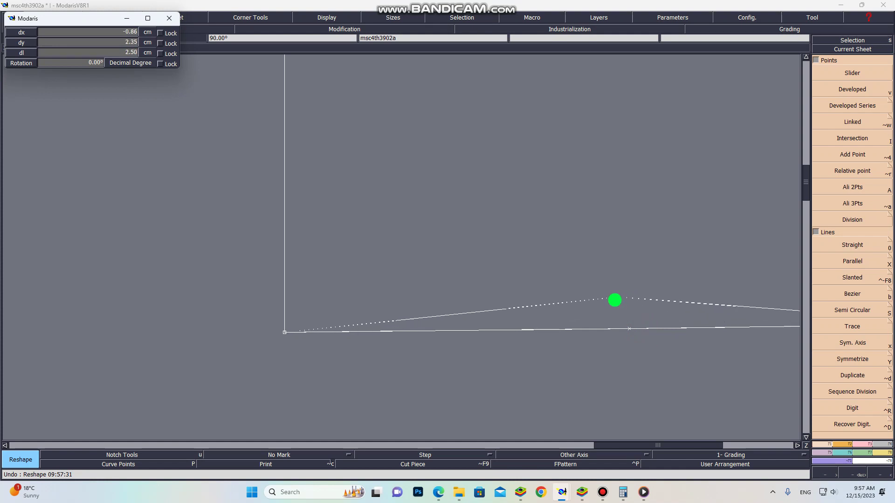
left_click(622, 302)
scroll(639, 303, "down", 2)
scroll(639, 303, "down", 4)
scroll(650, 270, "up", 3)
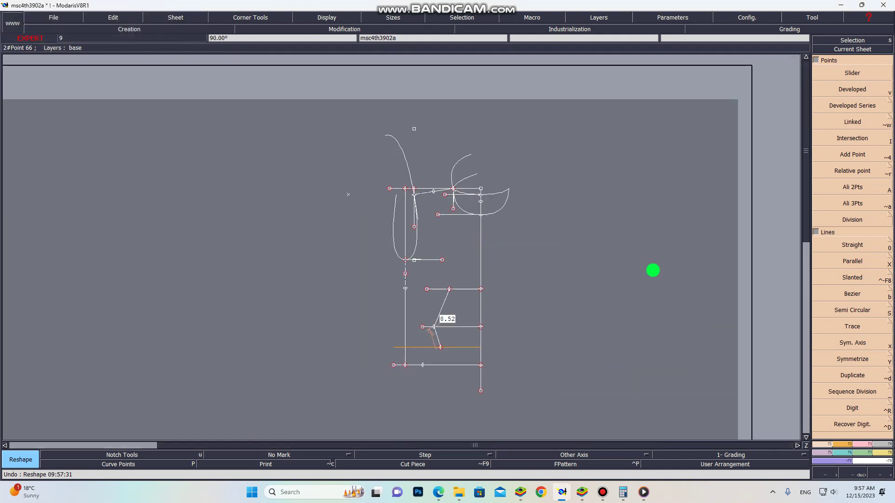
scroll(582, 303, "down", 2)
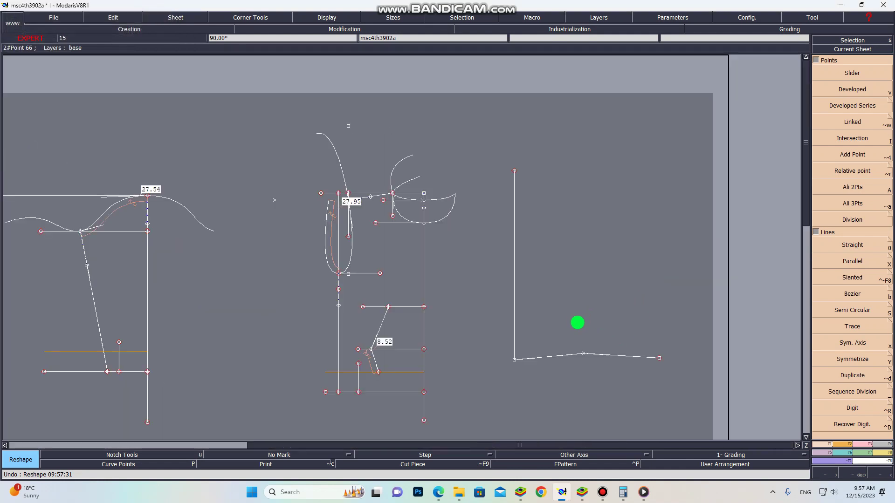
key("v")
left_click(516, 358)
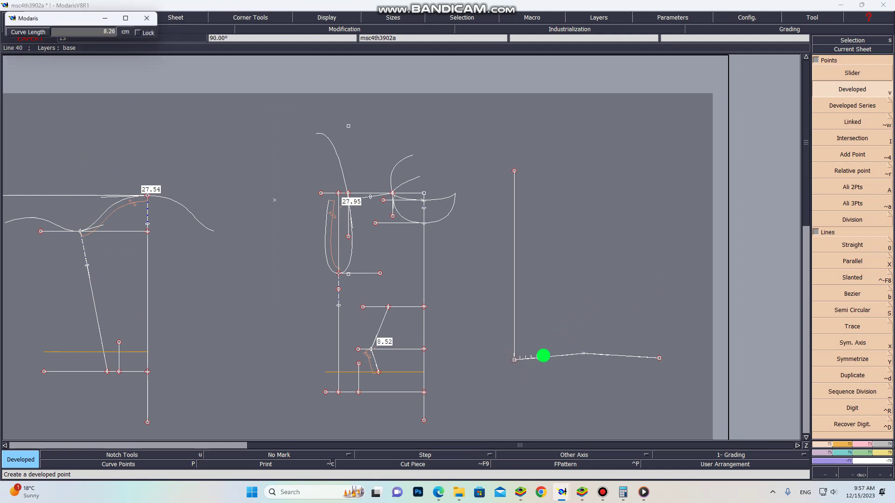
left_click(556, 362)
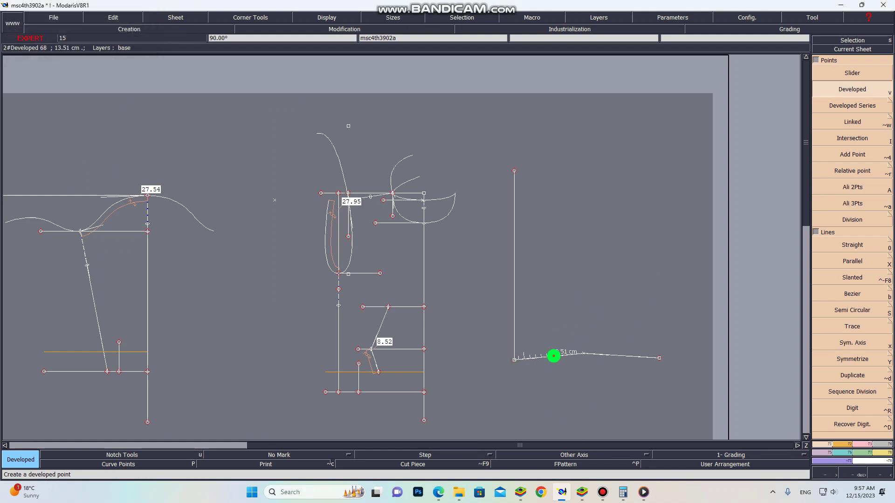
left_click(554, 355)
left_click(598, 358)
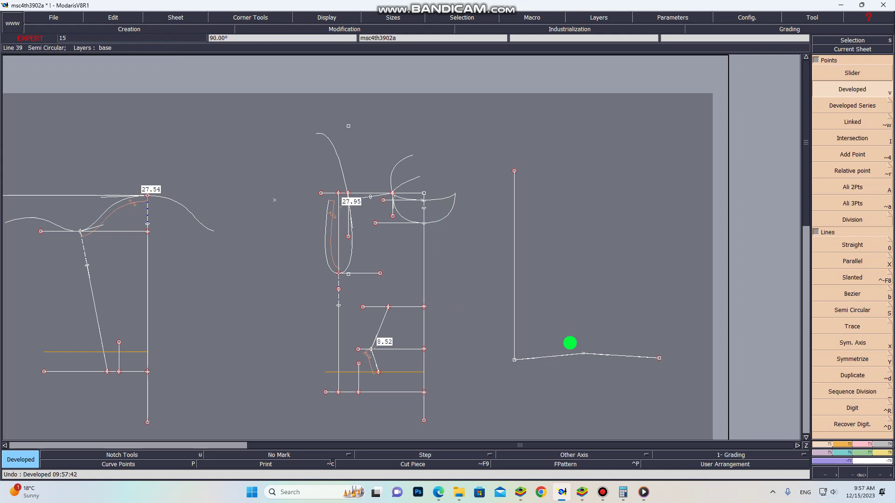
Add a dynamic length measure along the front neckline curve from the center line to the shoulder neck point.
scroll(425, 174, "up", 5)
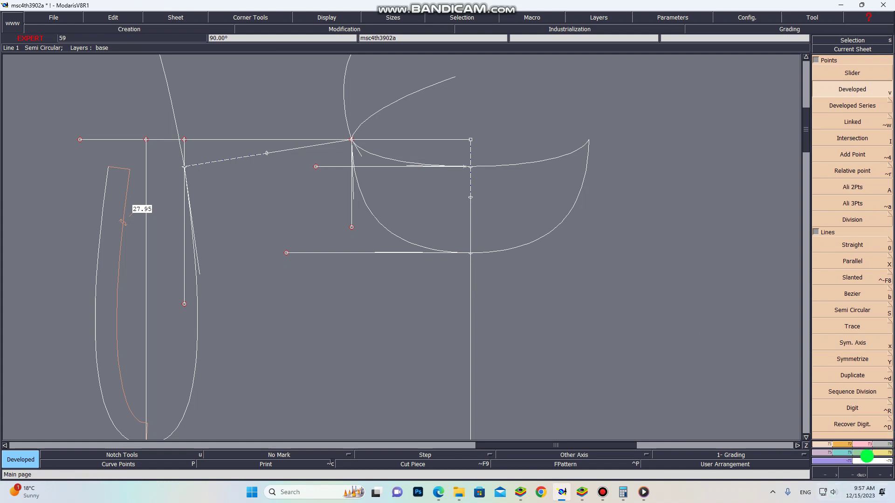
left_click(883, 452)
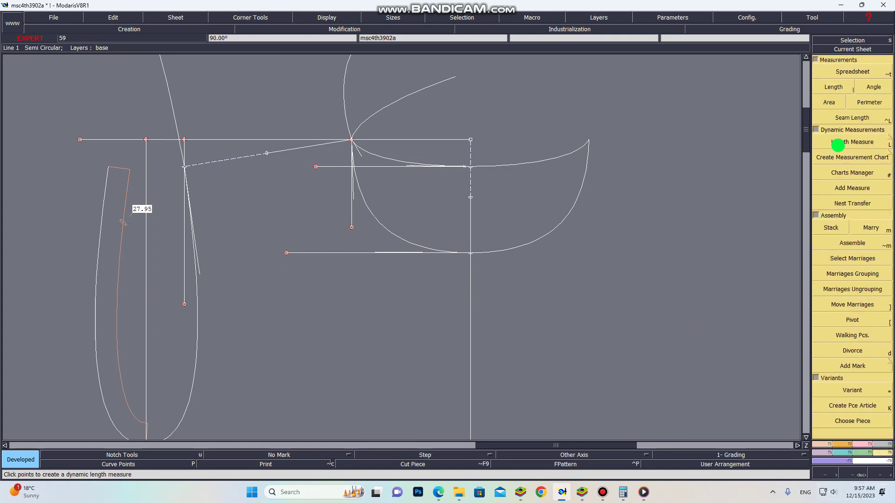
left_click(839, 142)
left_click(471, 253)
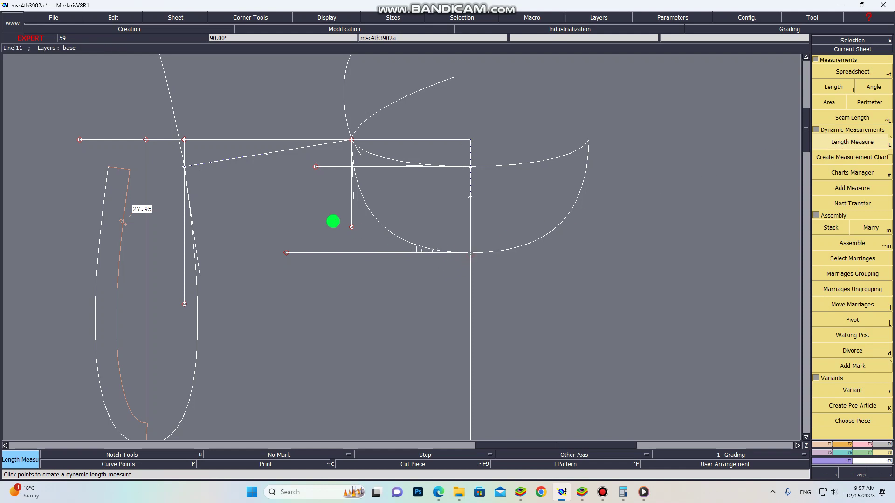
left_click(278, 117)
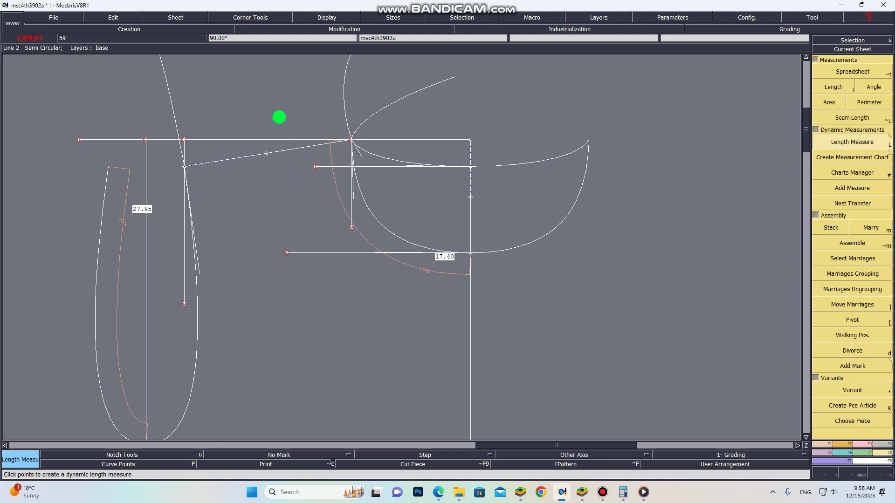
Place a developed point on the Bezier line 17 cm from its corner with the vertical line.
scroll(417, 188, "down", 2)
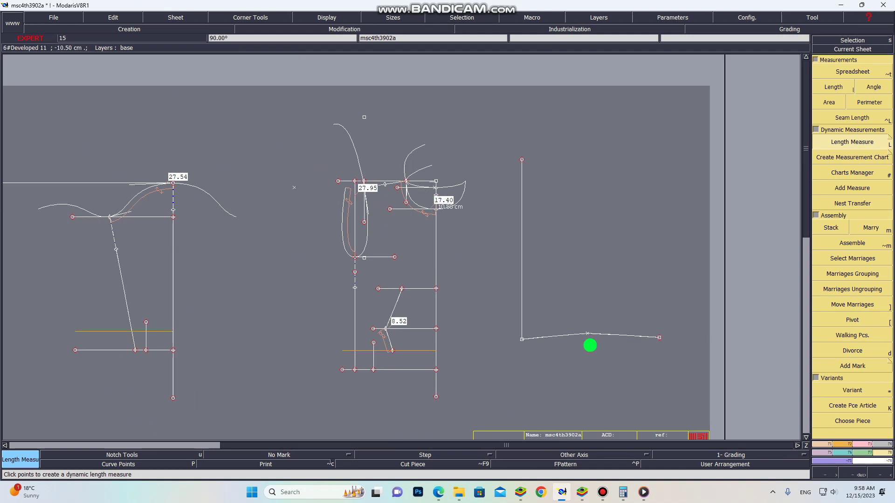
scroll(585, 347, "up", 2)
key("shift+d")
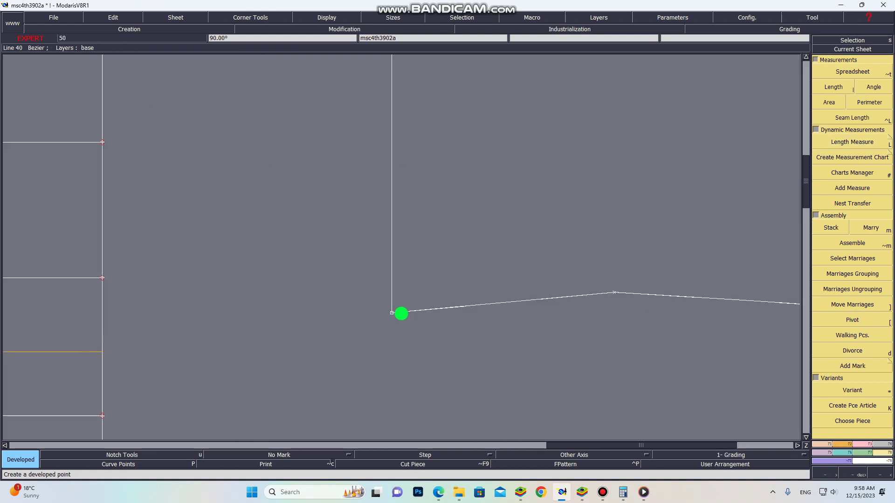
left_click(394, 312)
left_click(393, 311)
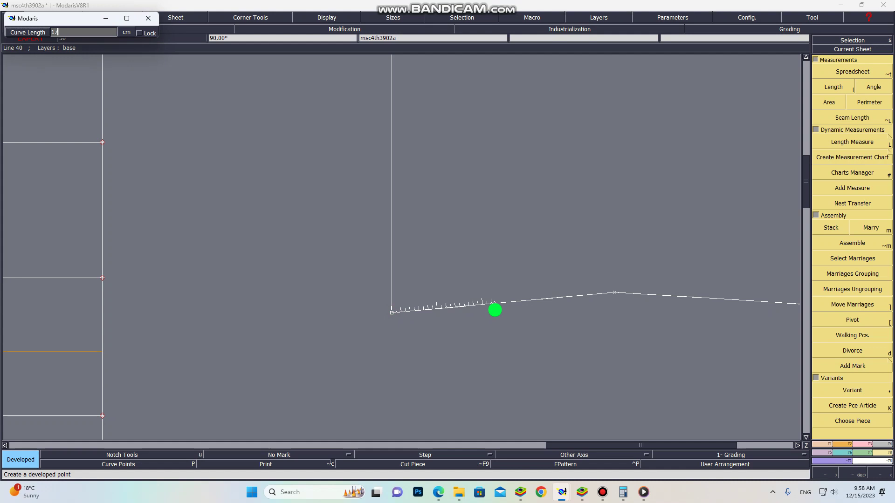
key("Return")
Add a dynamic length measure along the back neckline curve from the center line to the shoulder neck point.
scroll(488, 296, "down", 6)
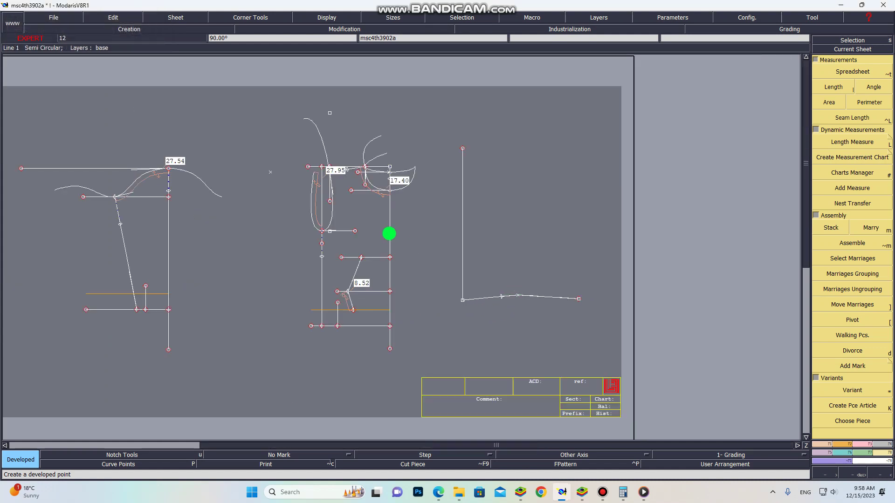
scroll(390, 152, "up", 2)
scroll(371, 151, "up", 3)
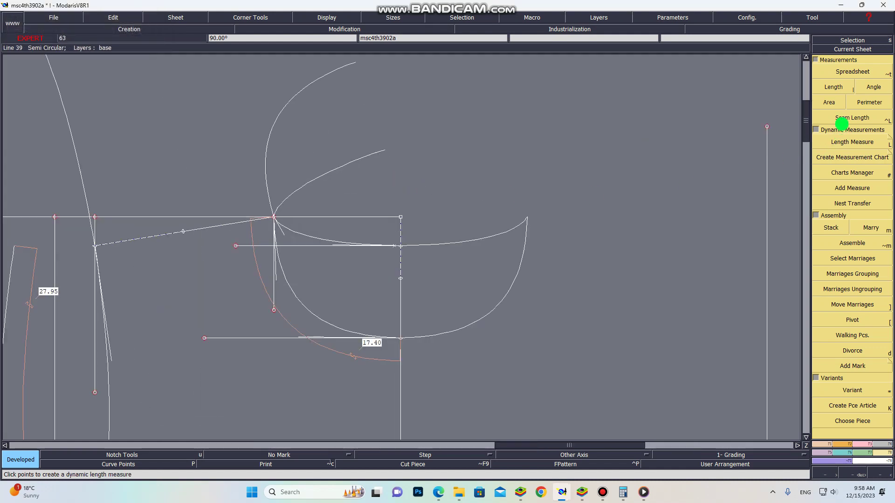
left_click(859, 118)
left_click(856, 141)
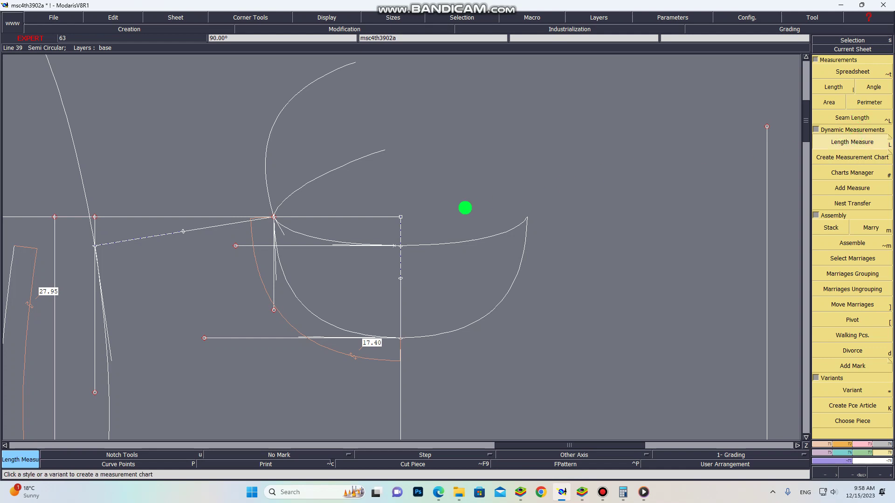
left_click(400, 245)
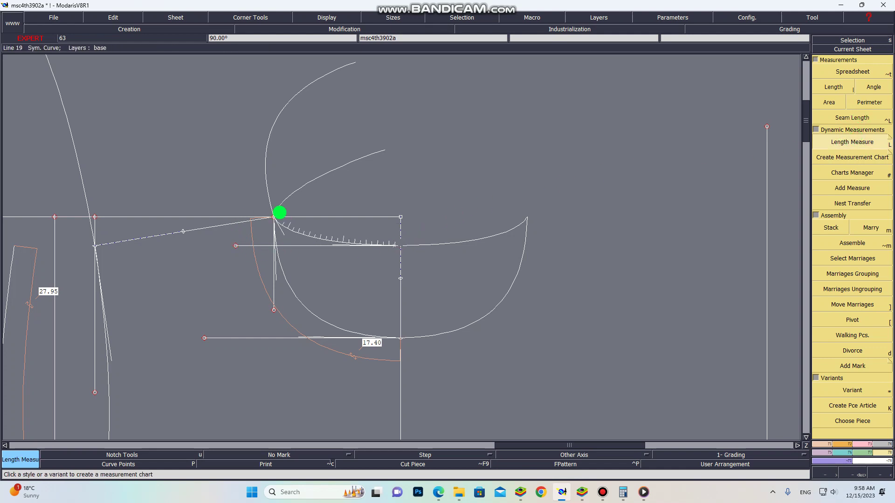
left_click(214, 170)
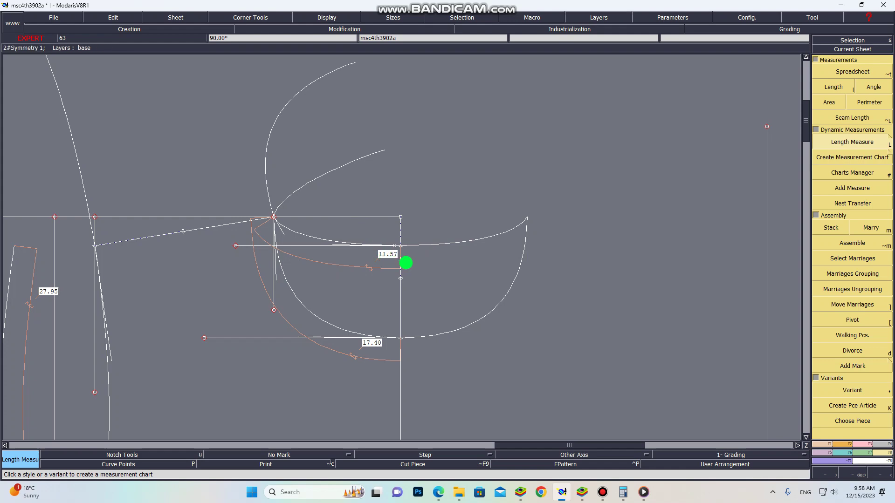
Place a second developed point on the Bezier line, measured from the 17 cm point and past the raised middle point.
scroll(407, 263, "down", 2)
scroll(613, 319, "down", 1)
scroll(683, 366, "down", 1)
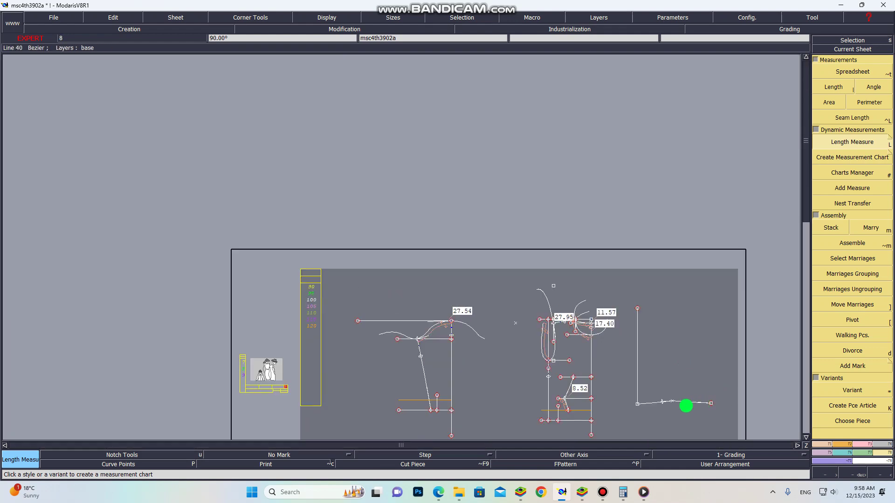
scroll(675, 414, "up", 4)
scroll(486, 340, "down", 3)
scroll(576, 321, "up", 4)
scroll(240, 352, "down", 1)
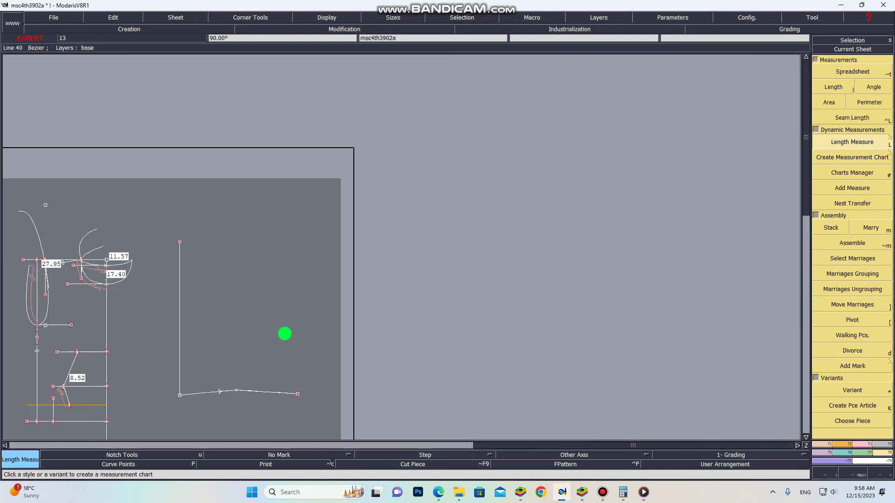
scroll(291, 333, "down", 1)
scroll(260, 367, "up", 1)
scroll(240, 373, "up", 3)
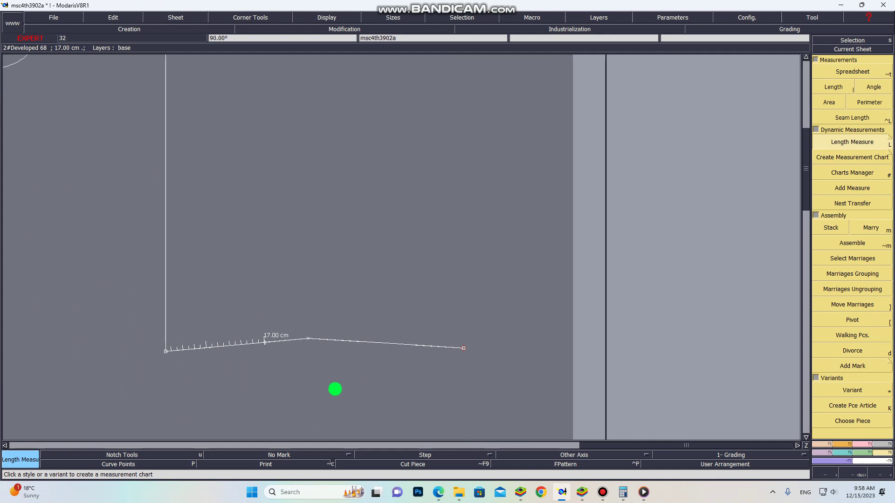
key("shift+d")
left_click(265, 344)
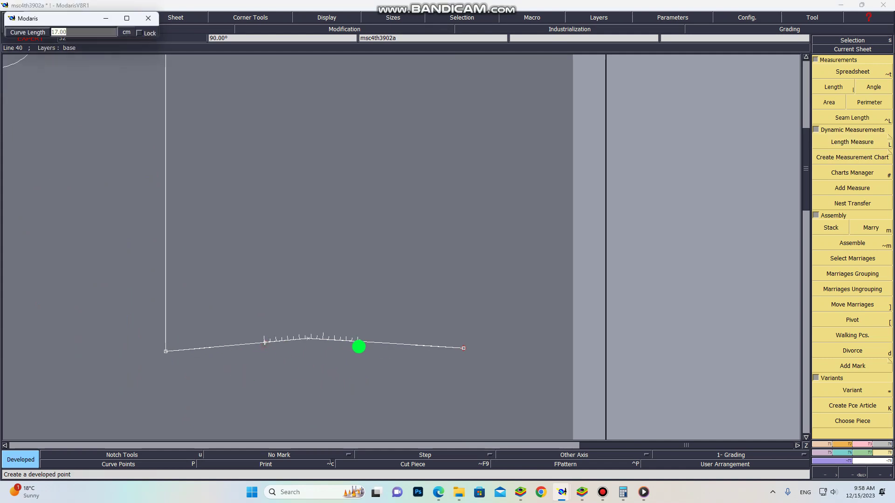
key("Return")
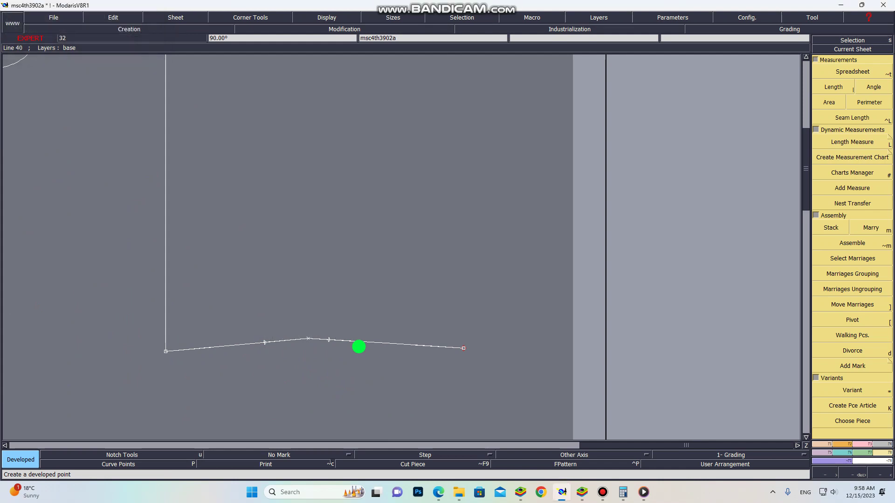
scroll(321, 338, "up", 1)
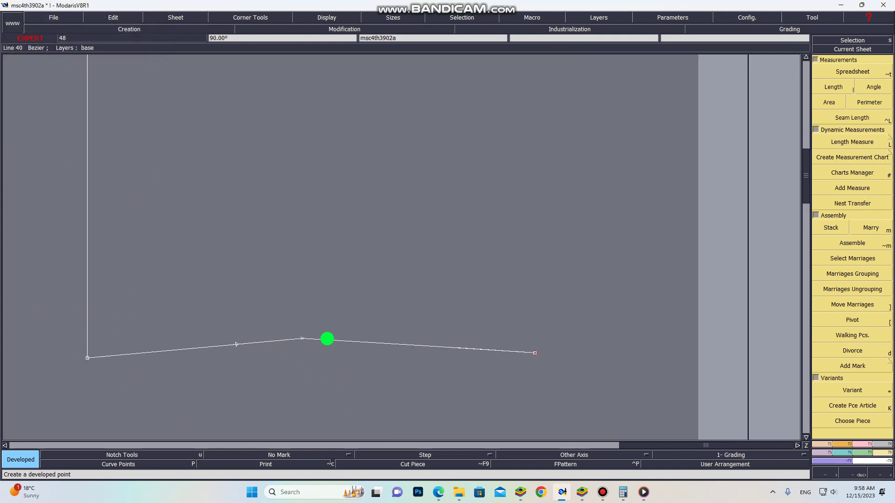
scroll(370, 333, "down", 3)
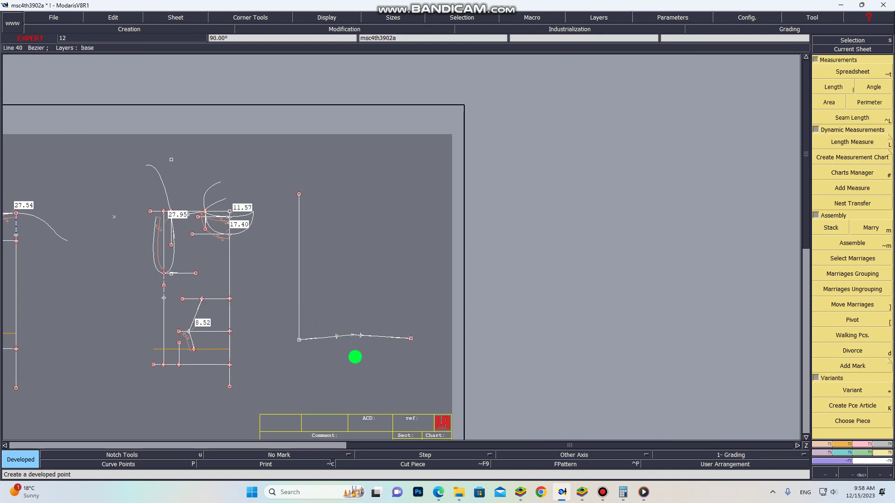
Align the Bezier line's free end horizontally with its corner, and draw a straight horizontal baseline from that corner past the free end.
key("a")
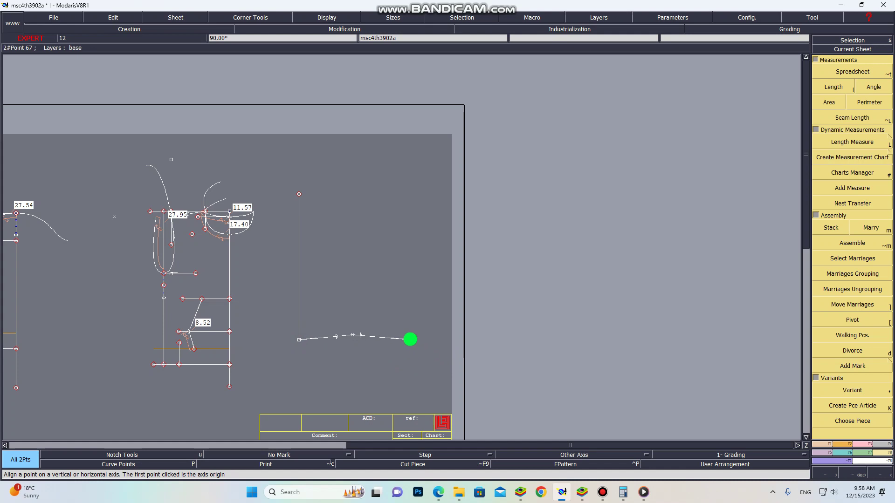
scroll(298, 340, "up", 1)
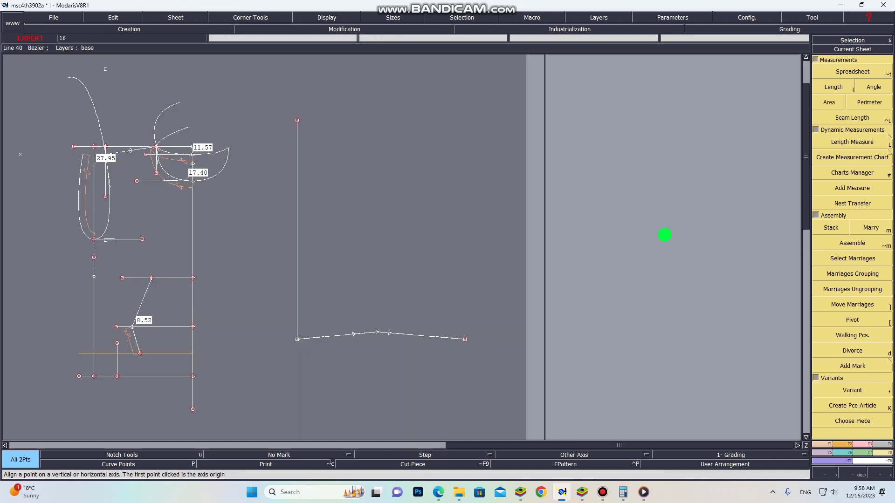
key("F1")
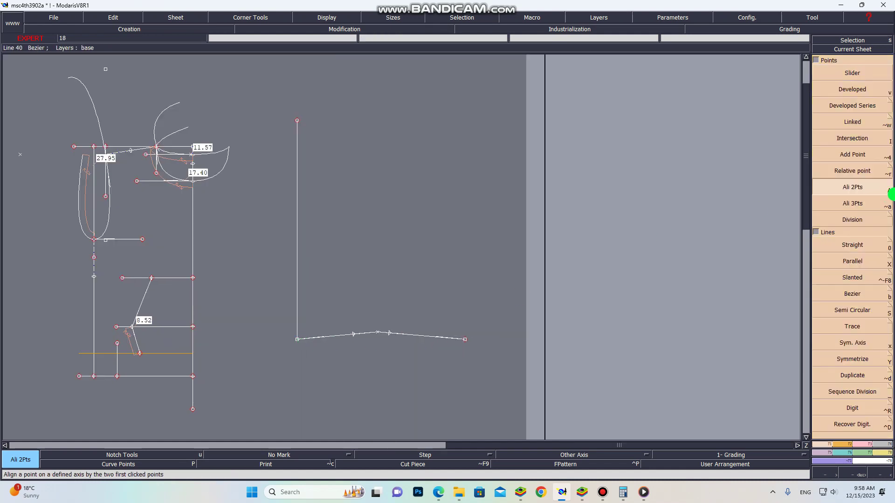
left_click(861, 121)
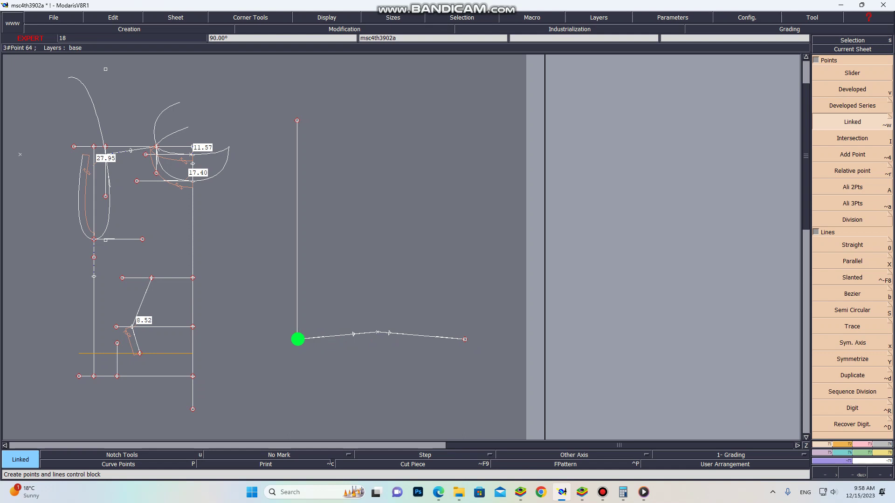
left_click(297, 340)
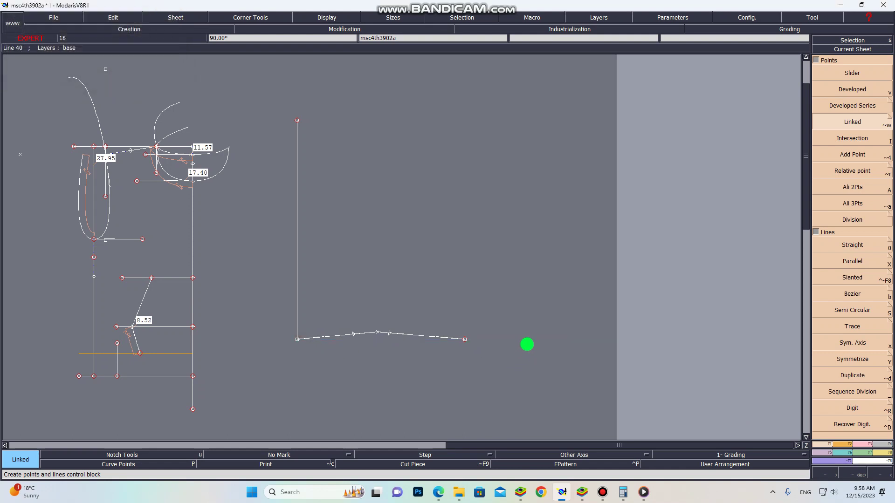
left_click(852, 244)
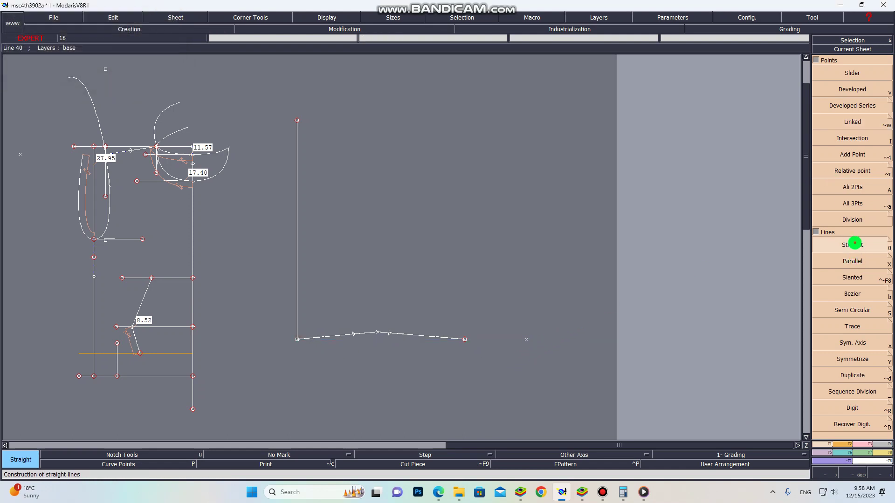
left_click(518, 340)
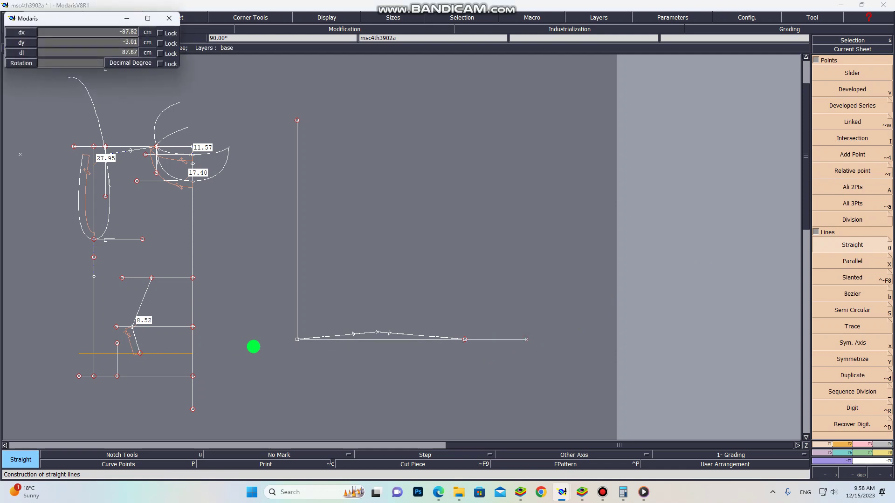
left_click(293, 341)
scroll(380, 324, "up", 3)
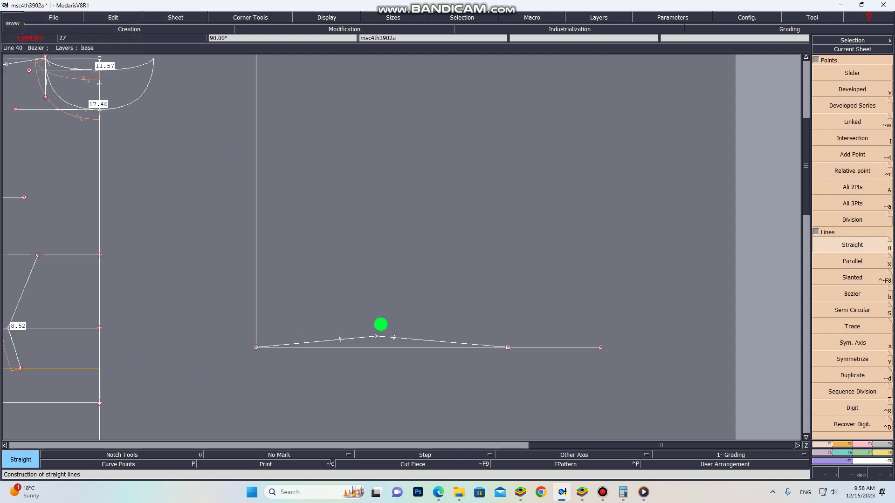
Reshape the Bezier line by raising its free end above the baseline, about level with the raised middle point.
key("r")
left_click_drag(566, 358, 578, 340)
scroll(507, 312, "down", 2)
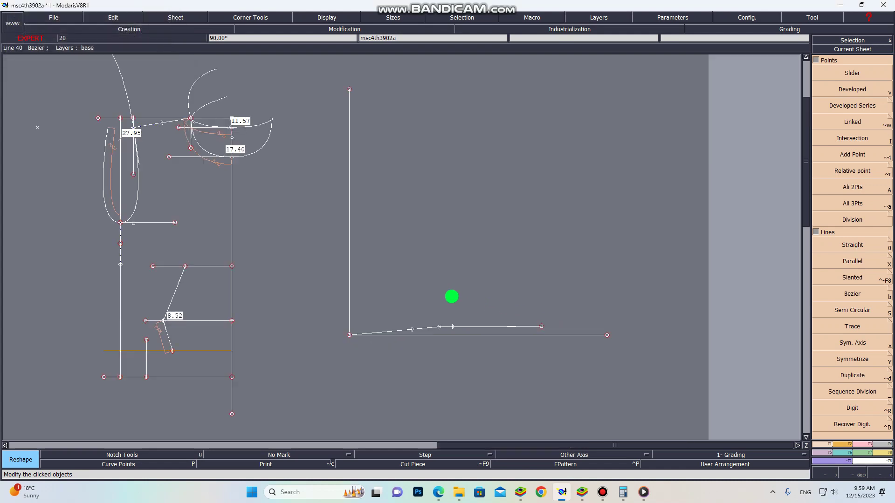
scroll(389, 285, "up", 1)
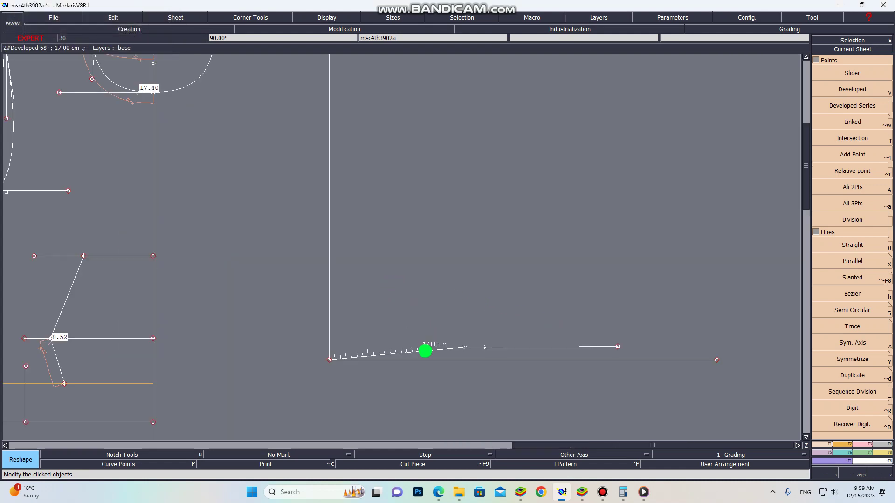
left_click(487, 348)
left_click(484, 345)
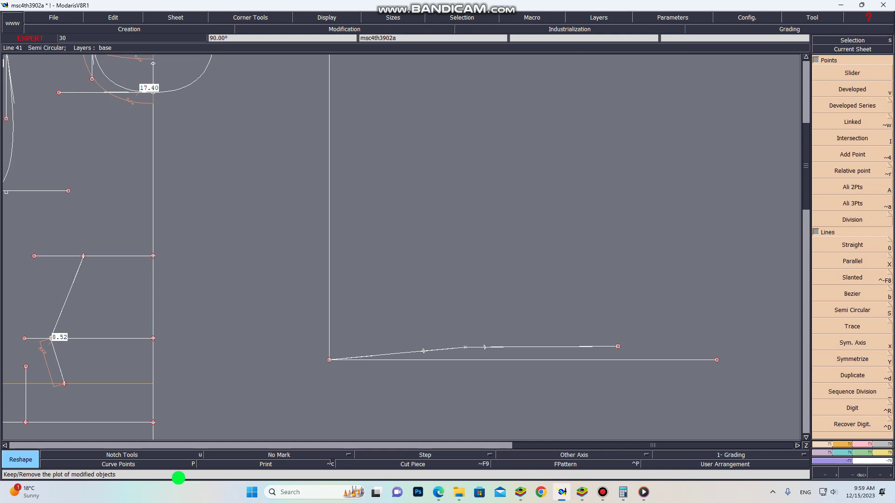
Switch to the worksheet PDF, tick the hood height, width and opening length rows, and outline the hood opening on the front sketch.
mouse_move(438, 492)
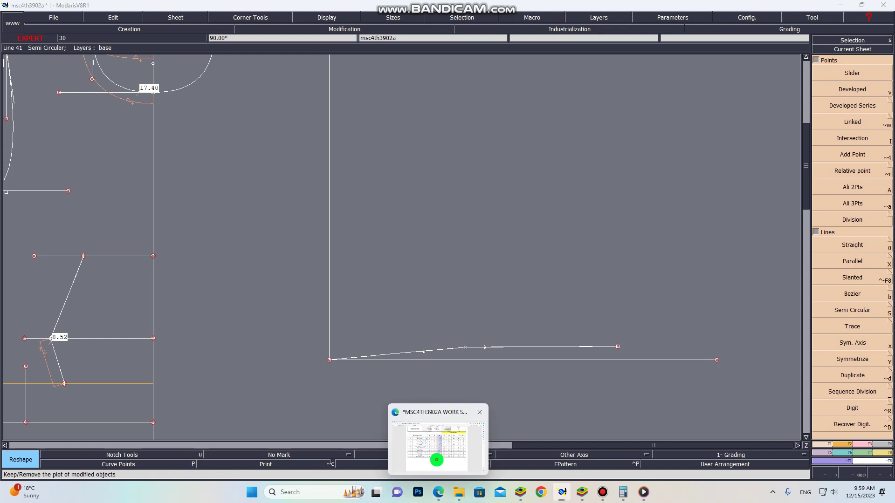
left_click(437, 460)
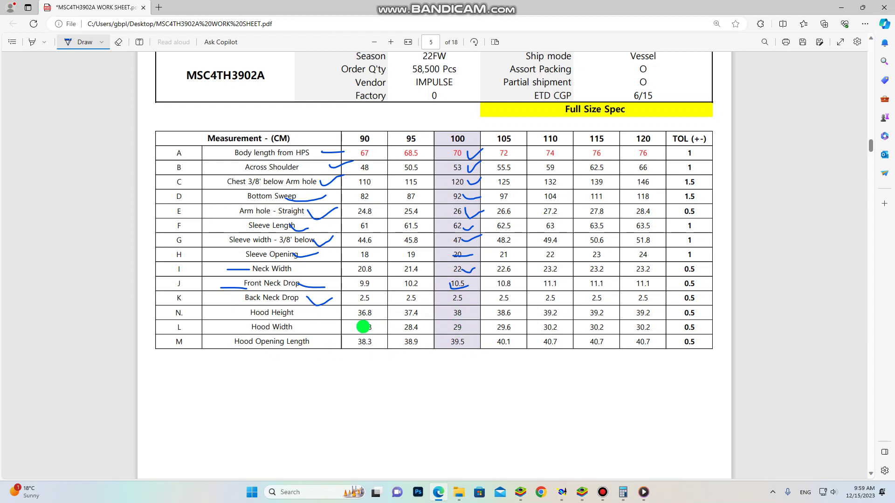
mouse_move(312, 310)
left_mouse_down()
mouse_move(338, 308)
mouse_move(338, 336)
left_mouse_up()
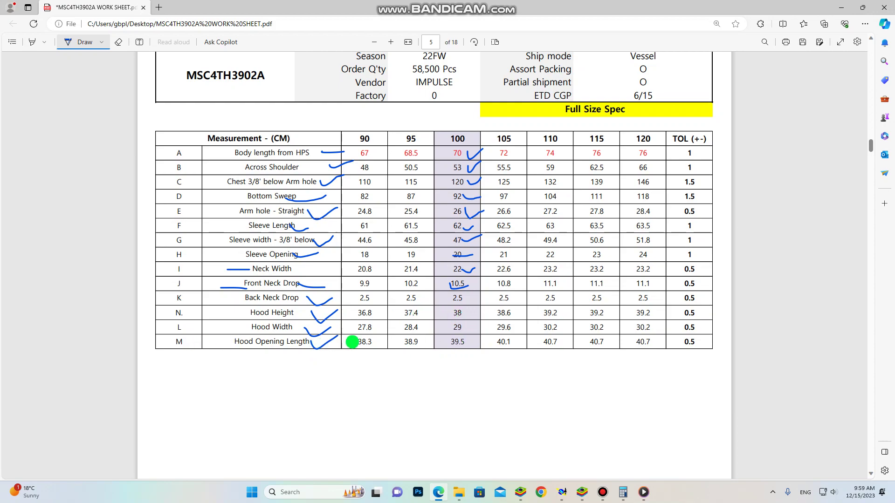
scroll(464, 349, "up", 10)
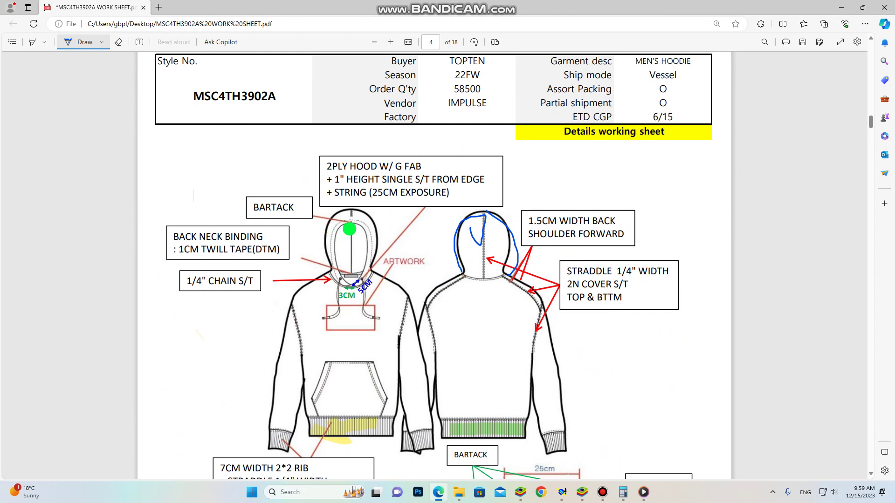
mouse_move(359, 226)
left_mouse_down()
mouse_move(336, 238)
mouse_move(343, 273)
mouse_move(369, 273)
mouse_move(358, 241)
left_mouse_up()
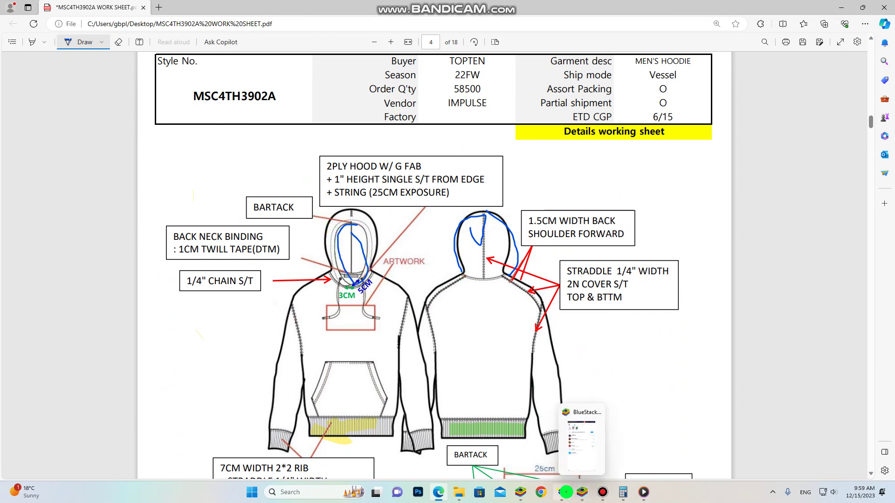
Switch to Modaris and place a developed point on the vertical line 39.5 cm above its bottom corner.
left_click(562, 492)
key("v")
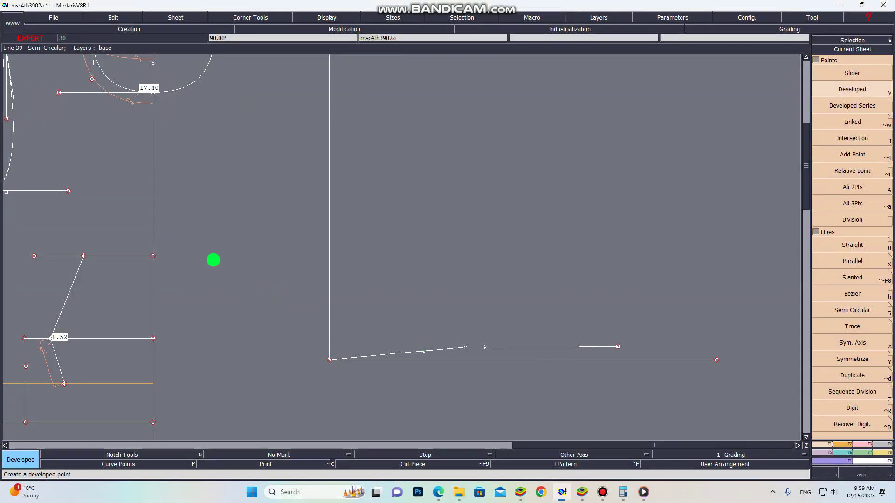
left_click(329, 360)
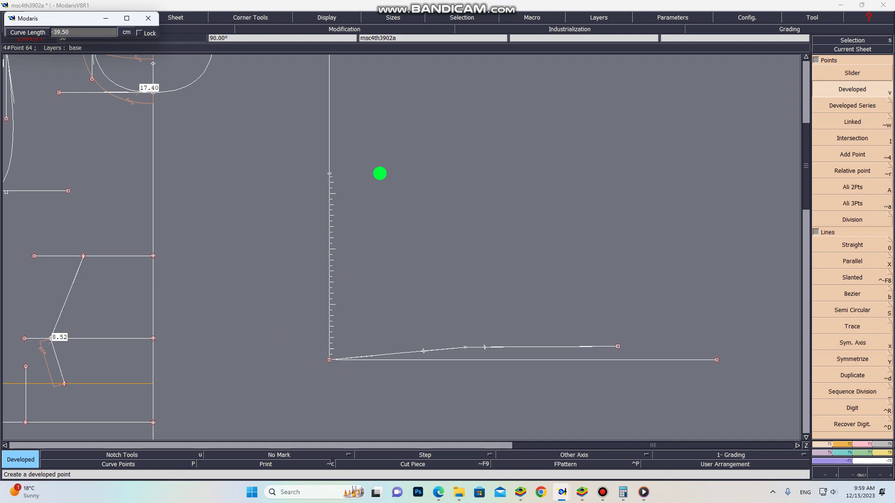
key("Return")
scroll(378, 193, "down", 3)
scroll(348, 145, "up", 3)
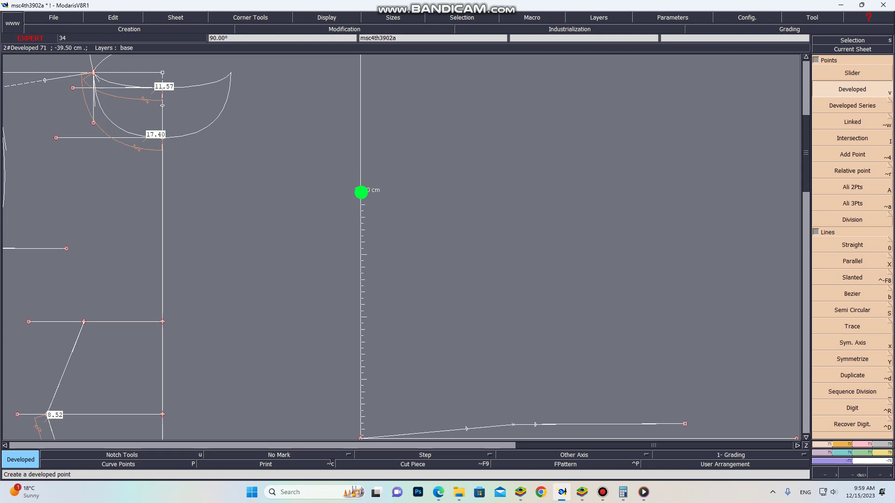
Place another developed point on the vertical line 1 cm above the 39.5 cm hood opening point.
left_click(360, 192)
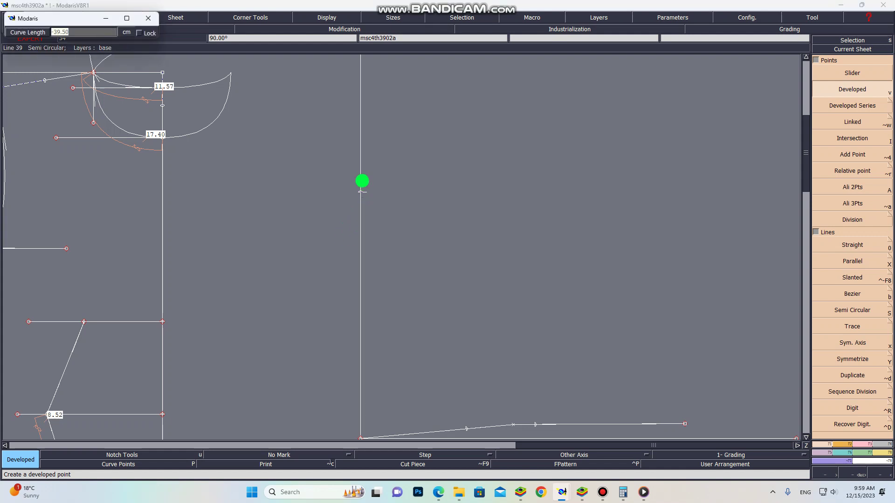
key("Escape")
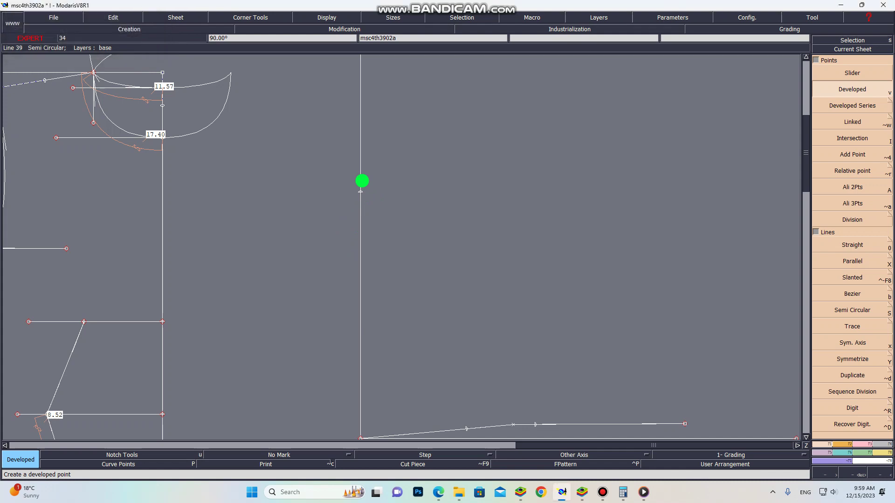
scroll(362, 186, "down", 5)
Switch to the worksheet PDF, circle the hood's top on the front sketch, and return to the full size measurement table.
mouse_move(438, 491)
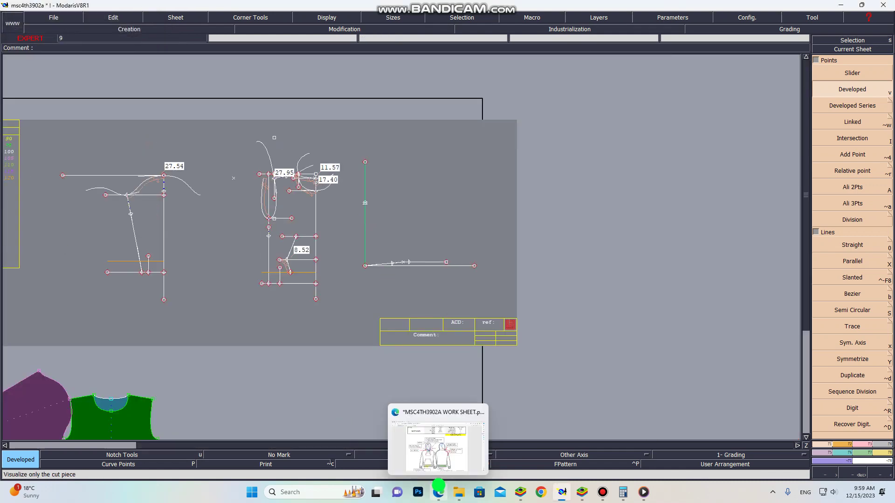
left_click(433, 455)
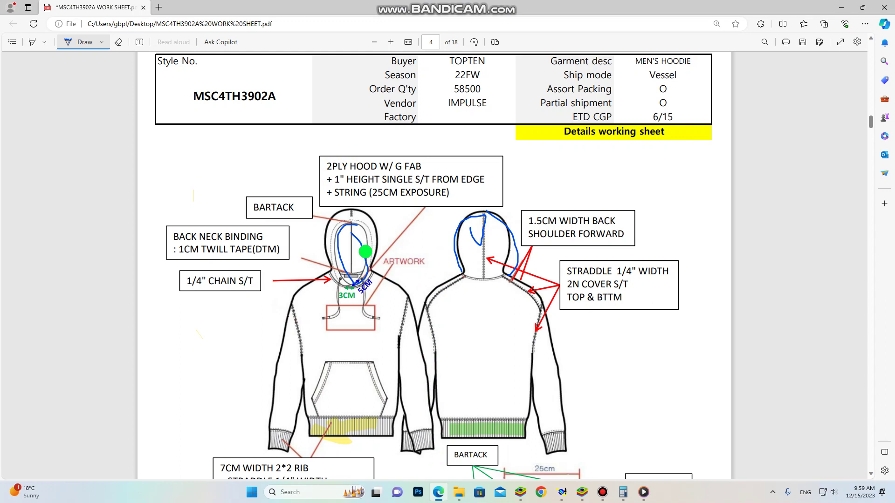
mouse_move(343, 214)
left_mouse_down()
mouse_move(370, 207)
mouse_move(334, 207)
mouse_move(354, 215)
mouse_move(369, 209)
left_mouse_up()
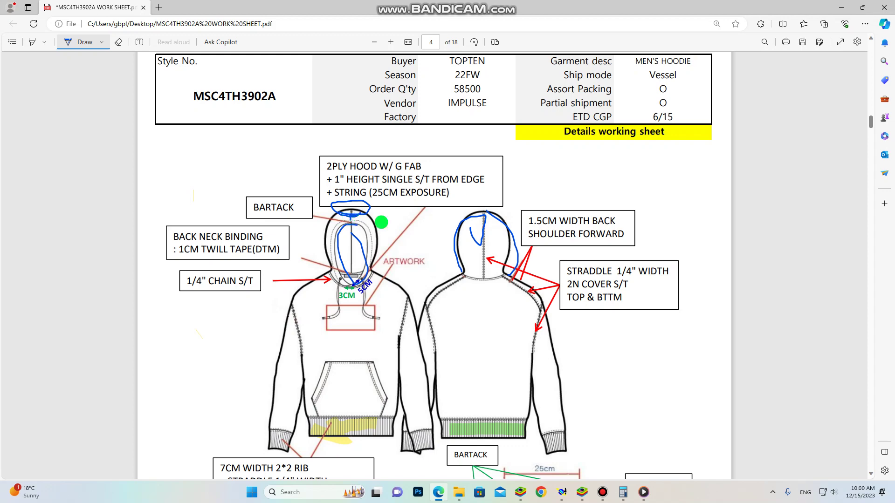
scroll(435, 224, "down", 3)
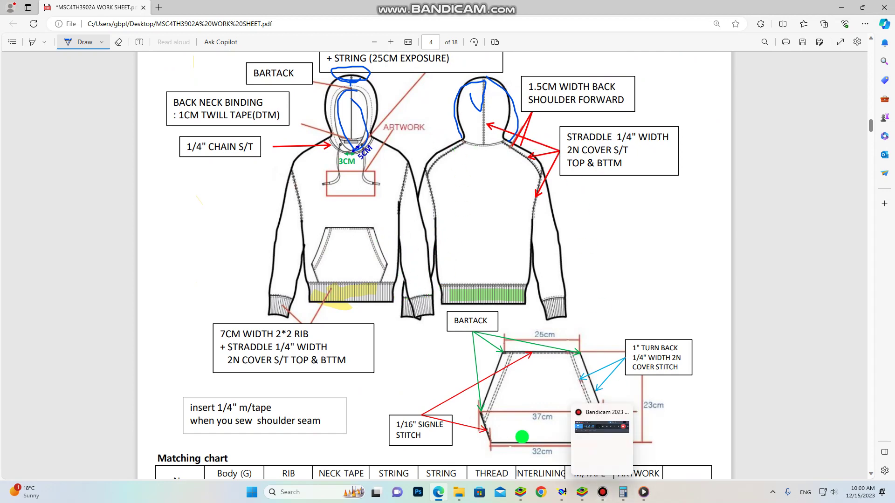
scroll(409, 350, "down", 12)
scroll(409, 390, "down", 3)
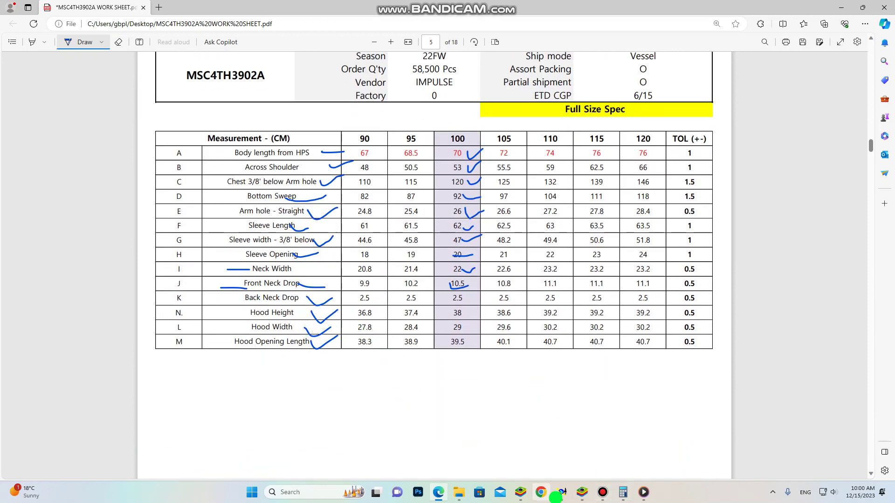
Switch to Modaris and place a developed point on the vertical line 13 cm below the 39.5 cm point.
left_click(562, 492)
scroll(371, 238, "up", 5)
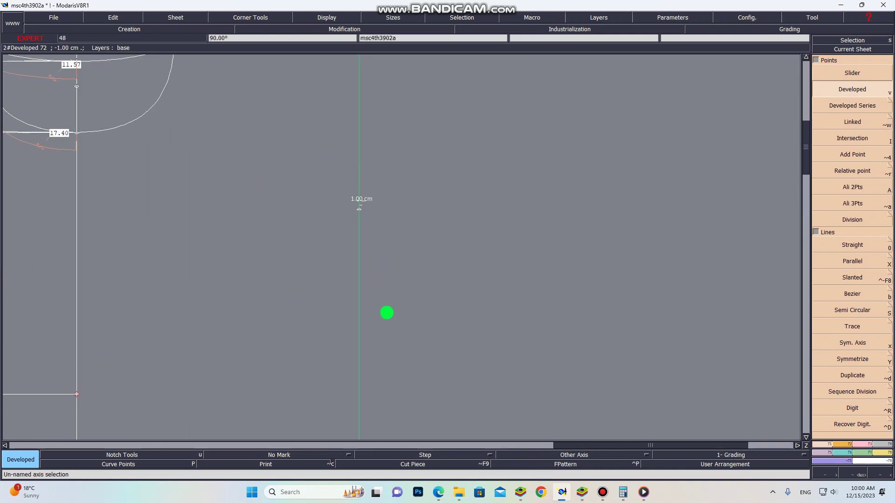
left_click(361, 209)
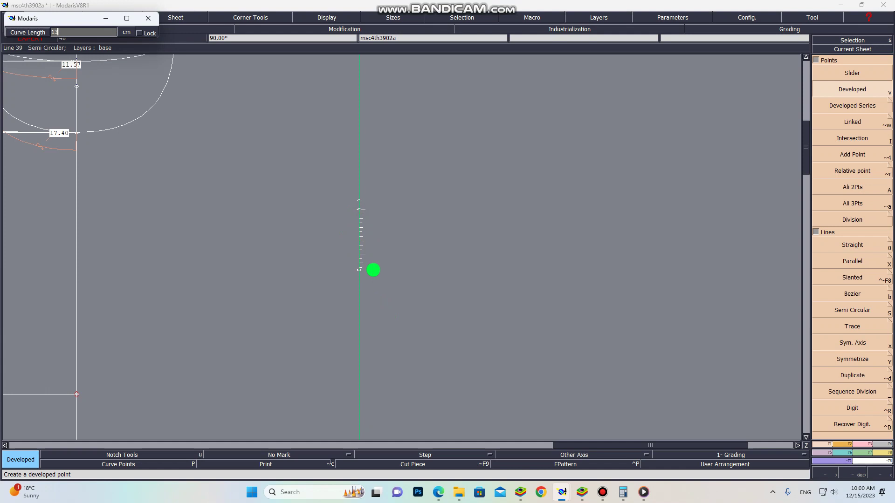
key("Return")
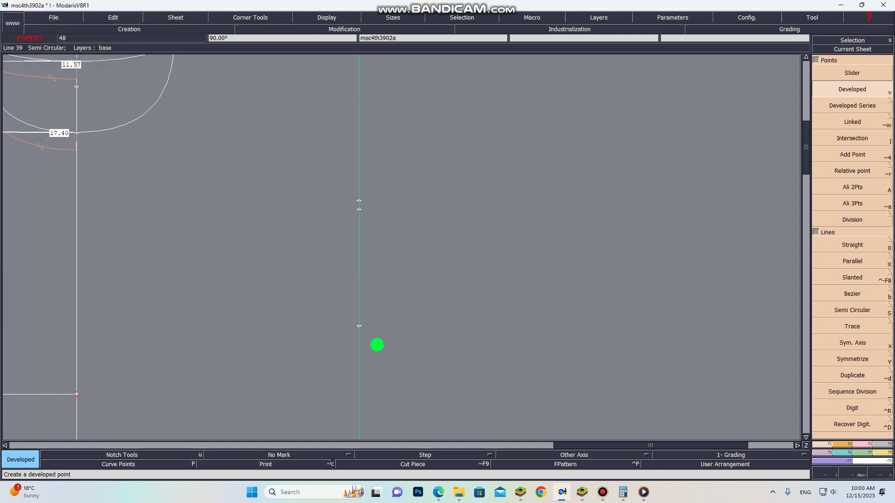
Place linked points horizontally outward from the 13 cm point, about 41.16 cm away, and from the 1 cm point, about 38.07 cm away.
left_click(868, 137)
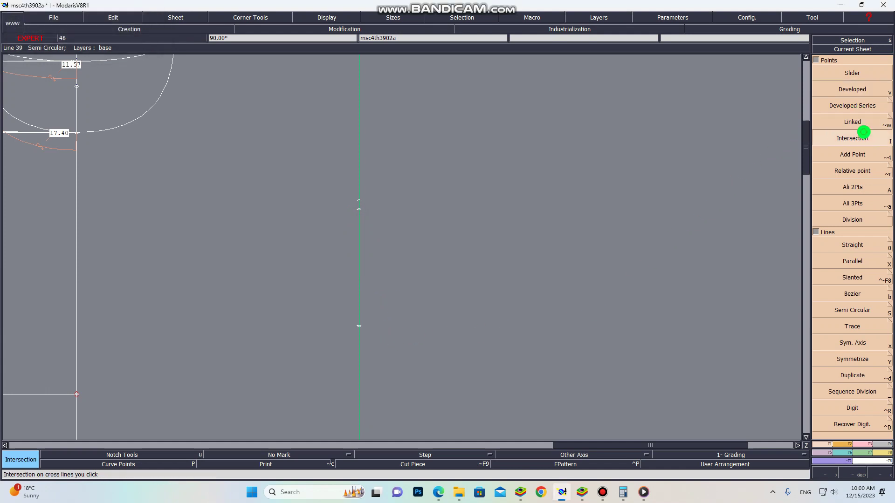
left_click(860, 121)
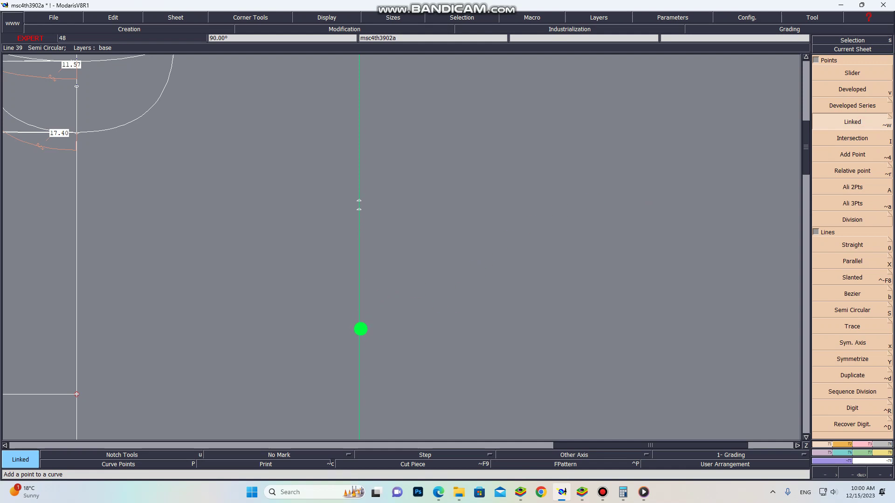
left_click(724, 301)
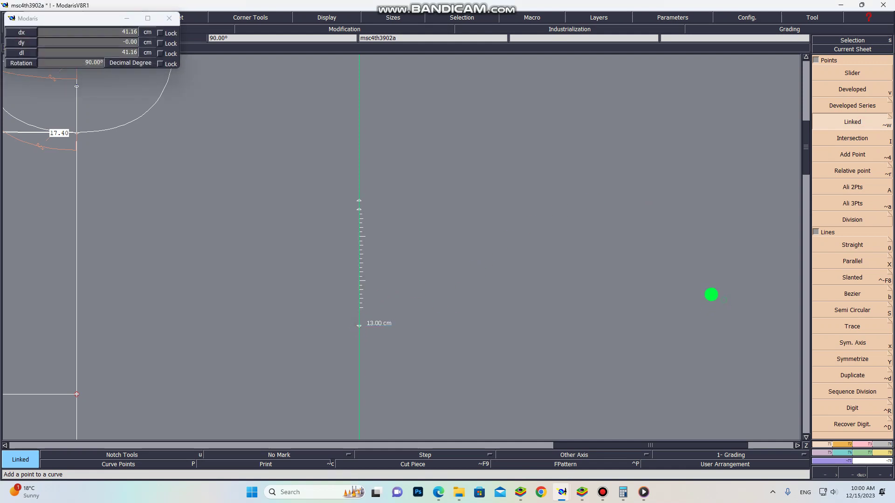
left_click(359, 200)
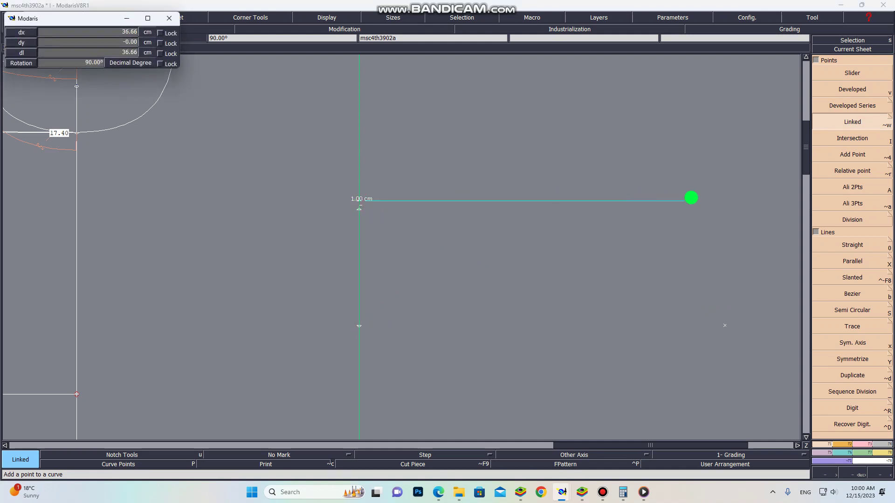
Draw two straight horizontal lines joining the linked points to the 1 cm and 13 cm points on the vertical line.
scroll(717, 207, "down", 2)
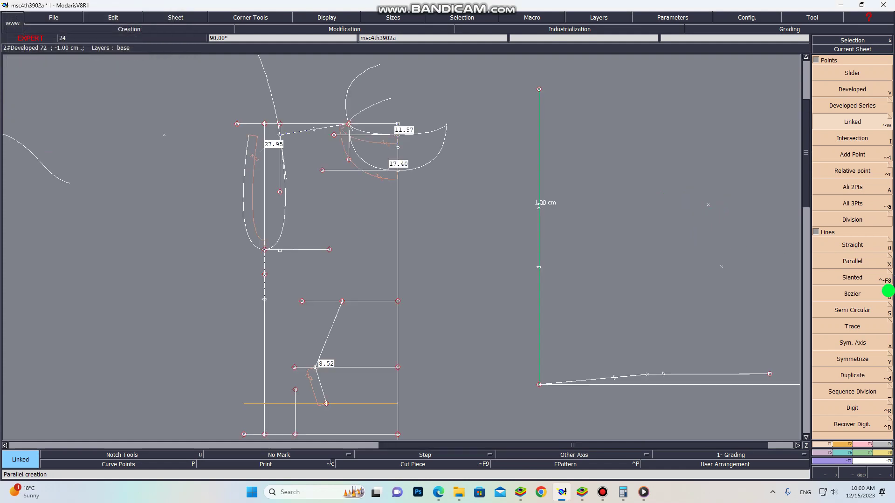
left_click(840, 239)
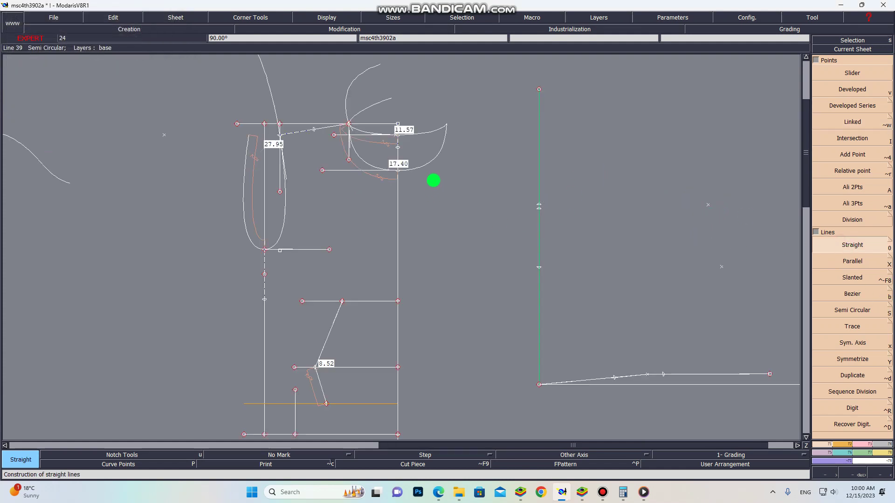
scroll(611, 218, "down", 3)
scroll(664, 218, "up", 3)
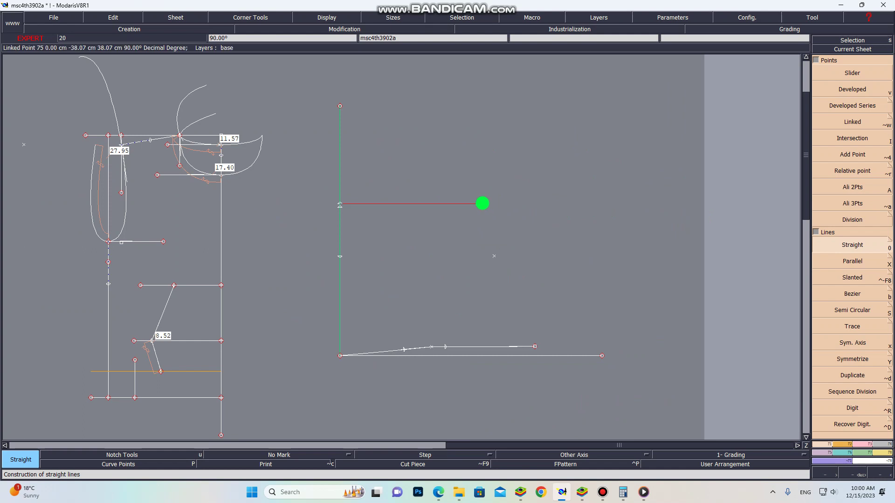
left_click(482, 204)
left_click(339, 203)
left_click(494, 256)
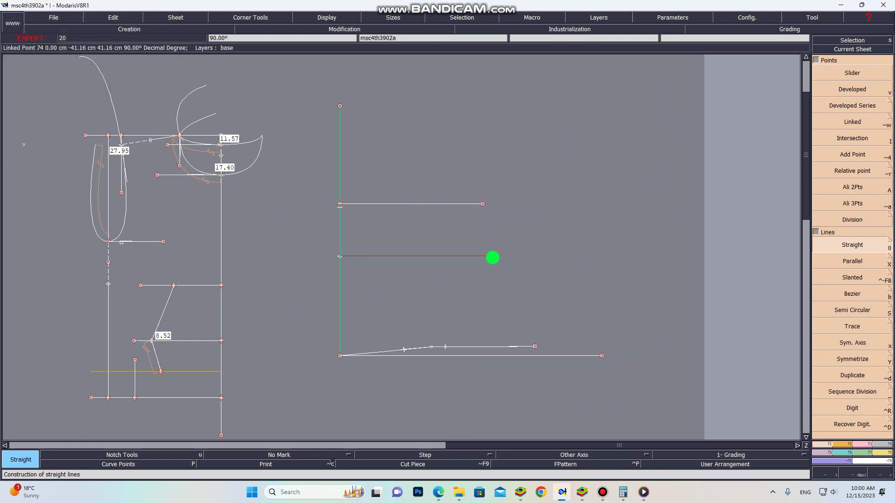
left_click(341, 256)
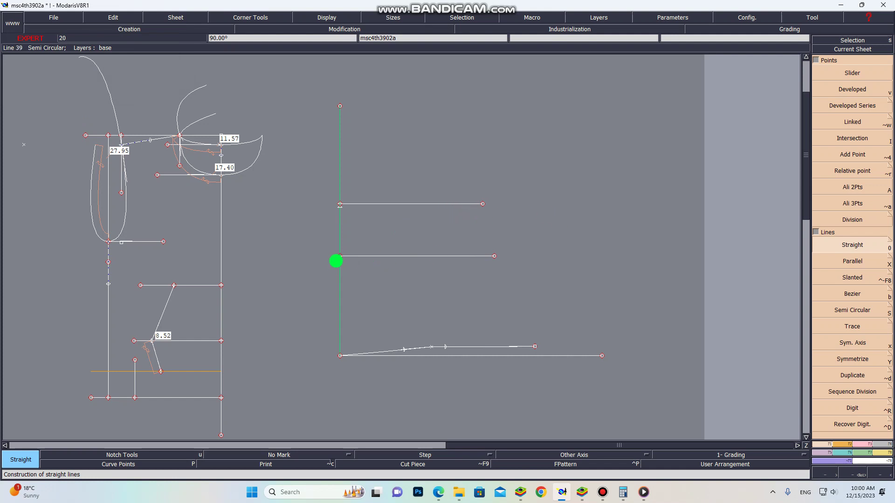
Place developed points from the vertical line, 29 cm along the lower horizontal line and 14.5 cm along the upper one.
key("v")
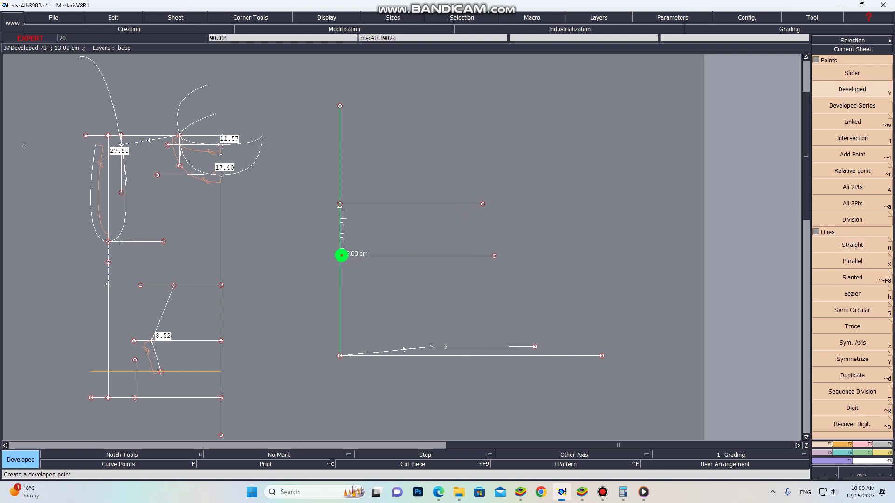
left_click(340, 256)
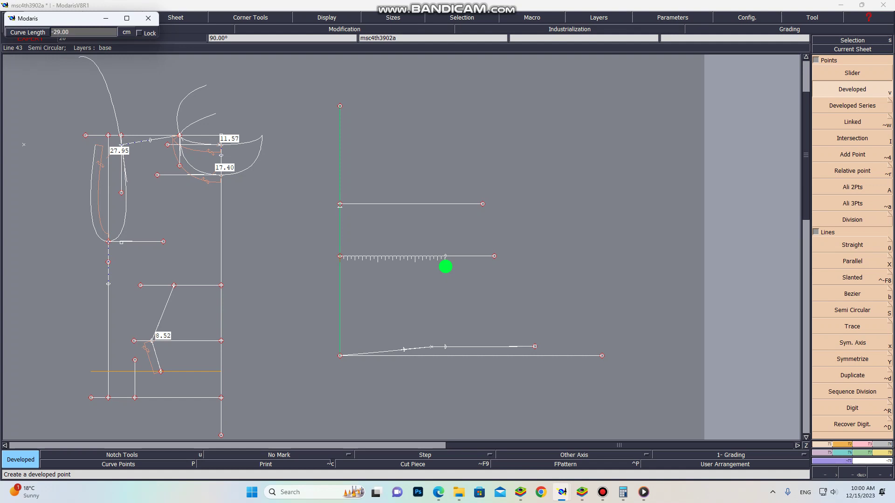
left_click(446, 266)
scroll(358, 205, "up", 3)
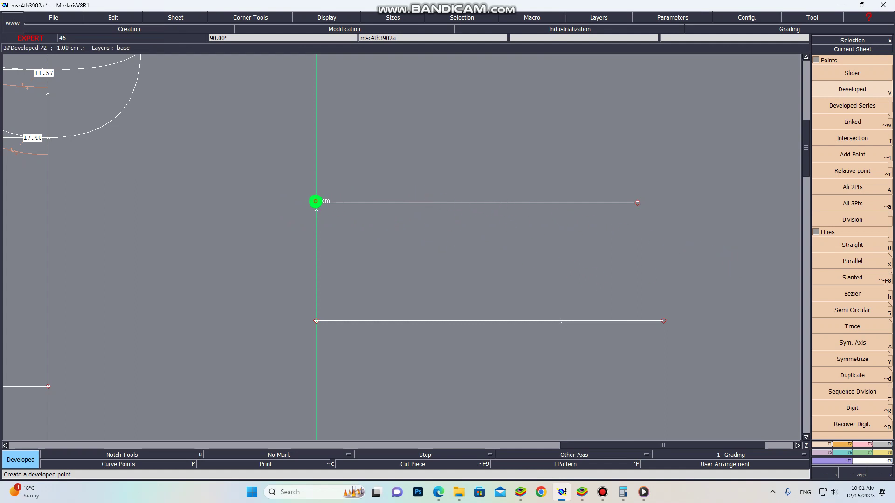
left_click(316, 201)
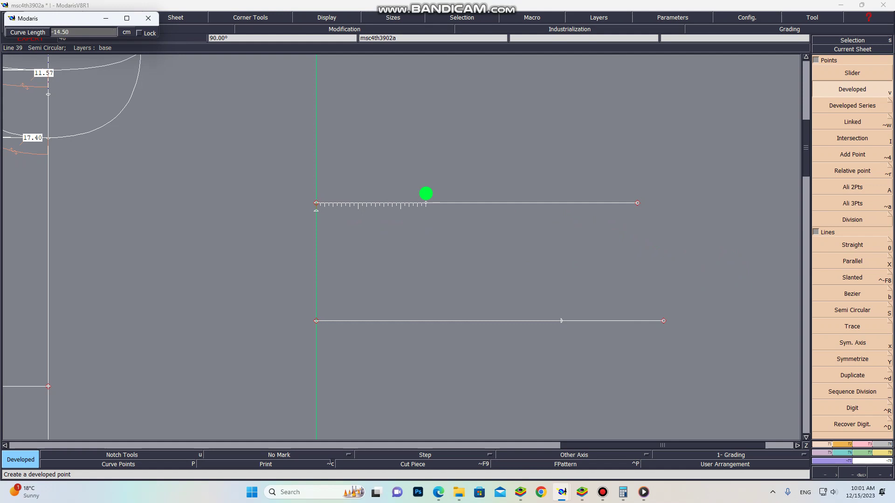
key("Return")
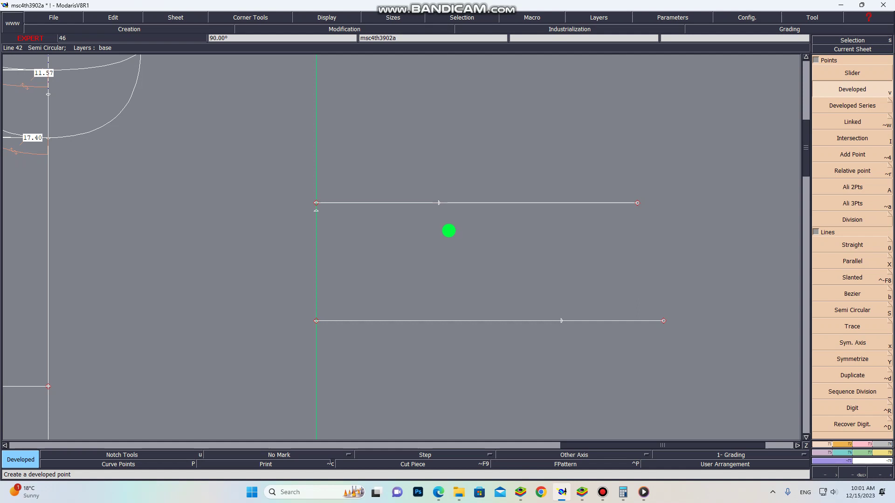
Draw a Bezier hood outline from the 39.5 cm point through the 14.5 cm and 29 cm points to the neckline's end.
key("b")
left_click(313, 210)
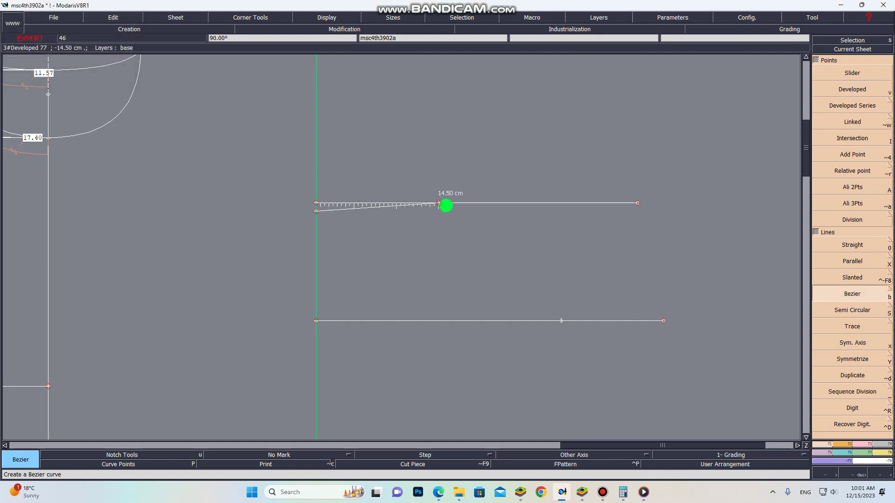
left_click(438, 203)
left_click(562, 321)
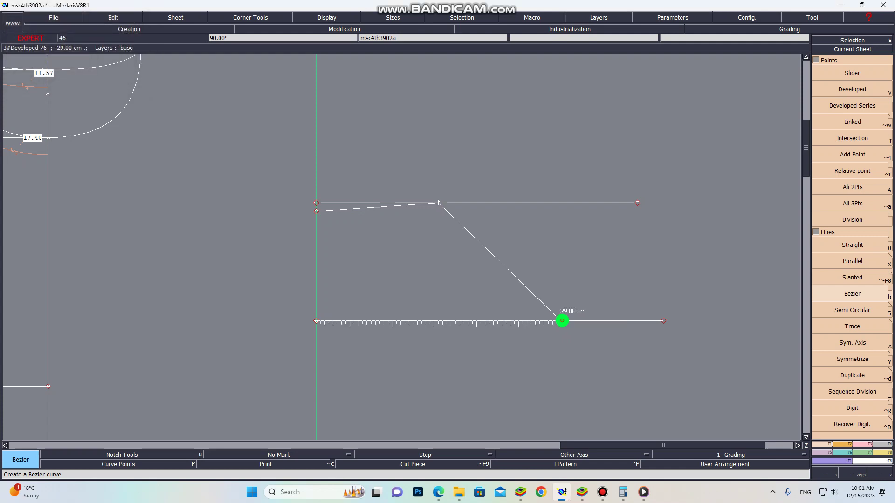
scroll(577, 286, "down", 2)
scroll(554, 401, "up", 1)
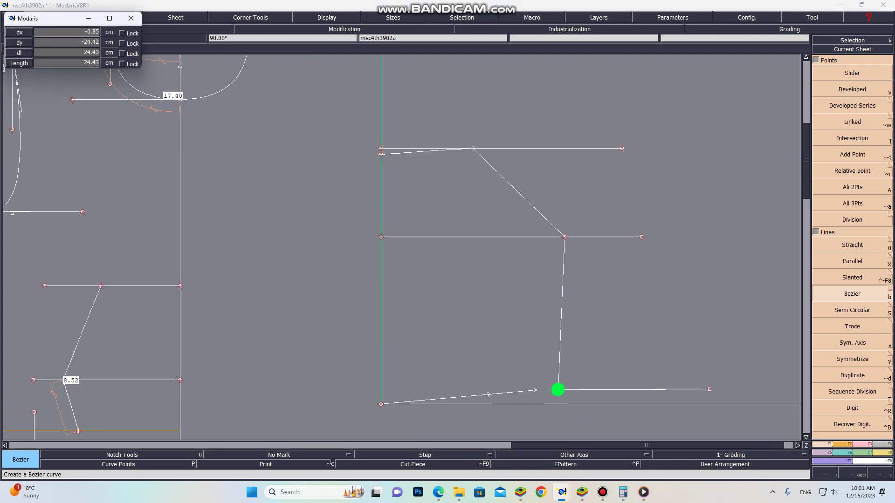
left_click(558, 390)
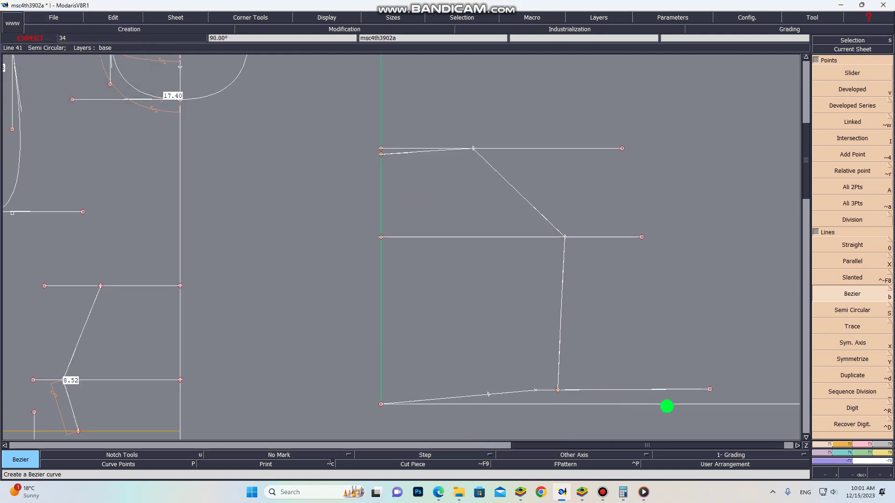
Reshape the neckline guide by shortening its free end to just beyond the hood outline's lower end.
key("r")
left_click(709, 389)
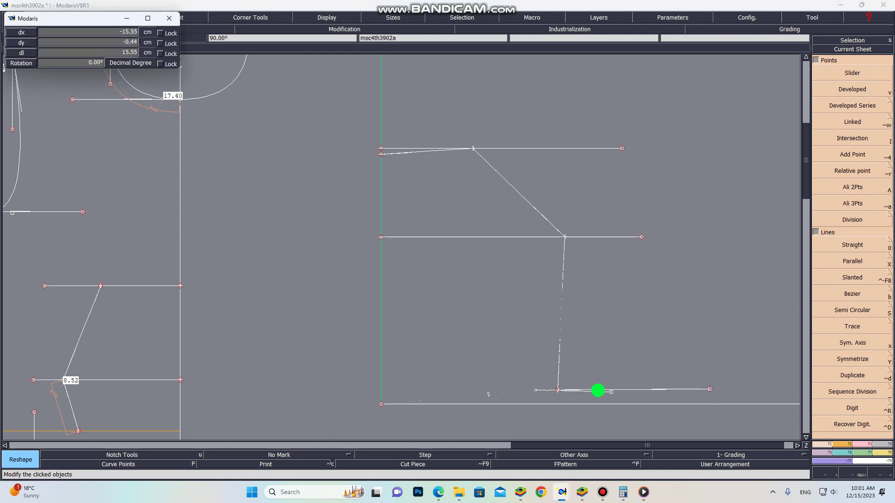
left_click(582, 388)
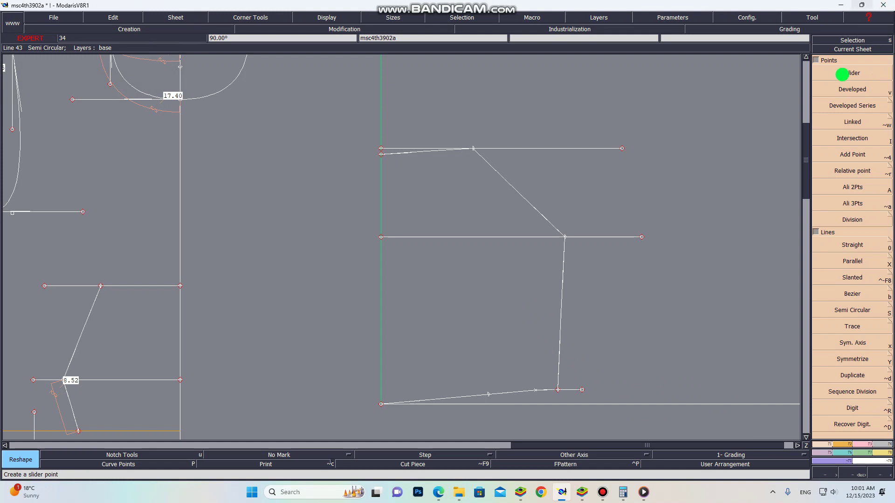
Place two linked points aligned vertically with the 29 cm point, one above the hood outline and one below it.
left_click(821, 126)
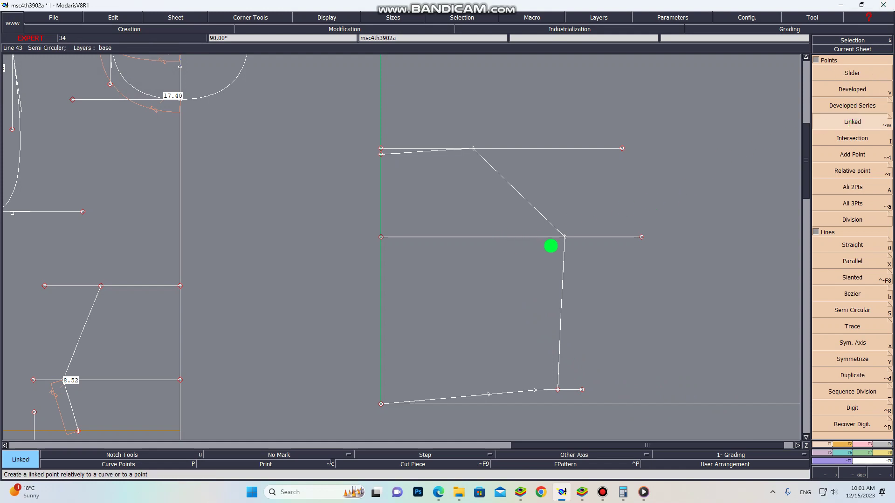
left_click(565, 237)
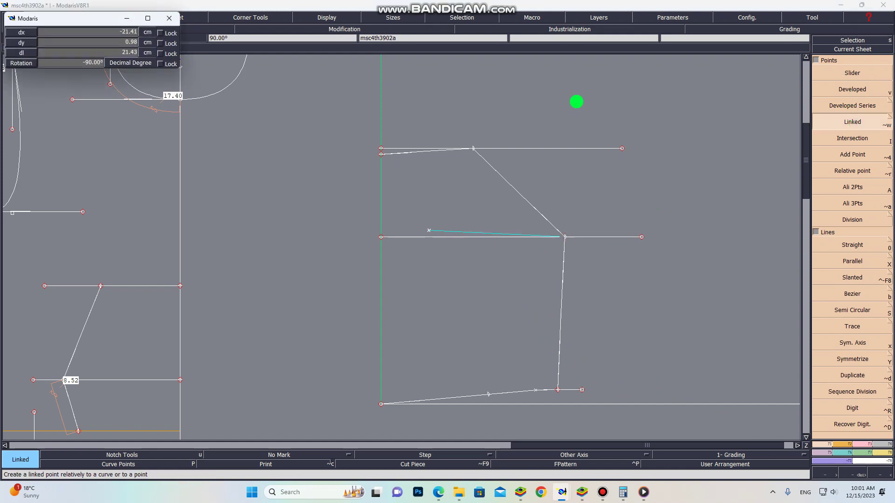
left_click(572, 100)
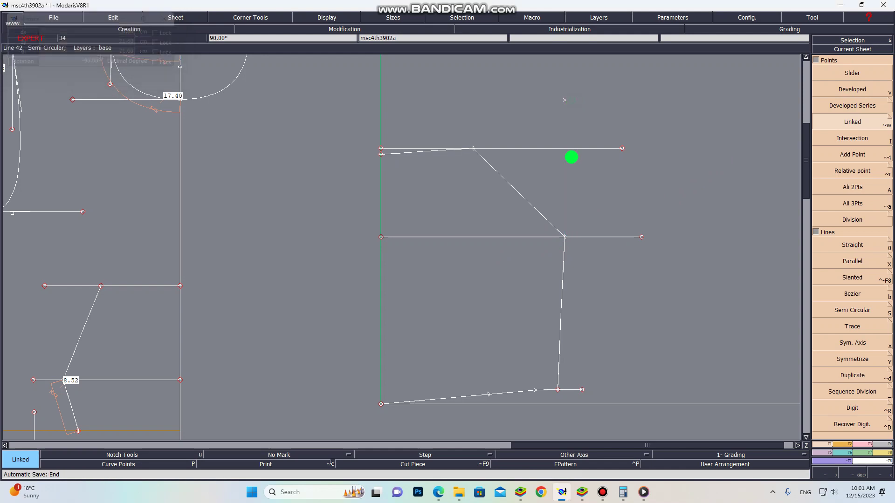
left_click(565, 236)
scroll(570, 253, "down", 5)
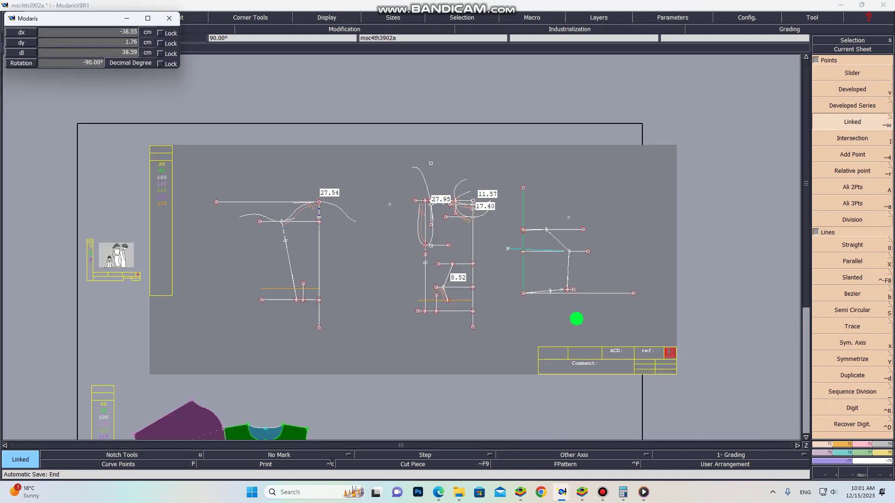
left_click(586, 316)
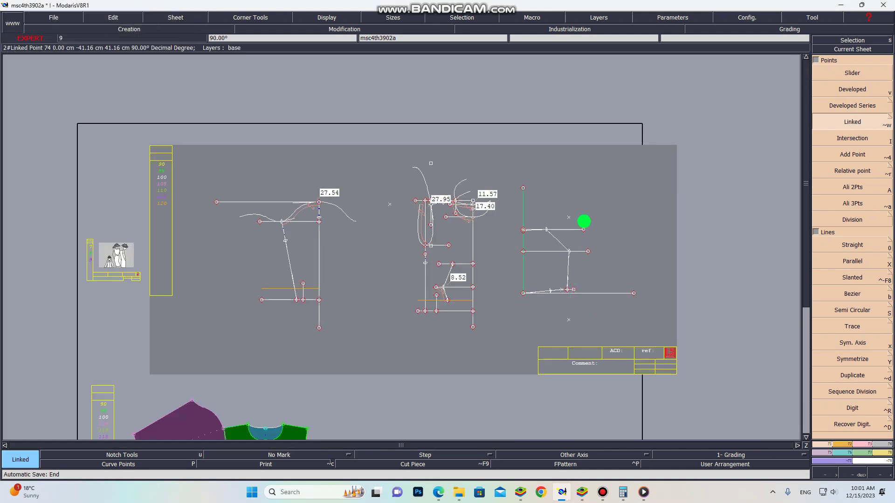
Reshape the hood's top edge into a gentle upward curve that meets the upper horizontal line tangentially near the 14.5 cm point.
scroll(583, 222, "up", 2)
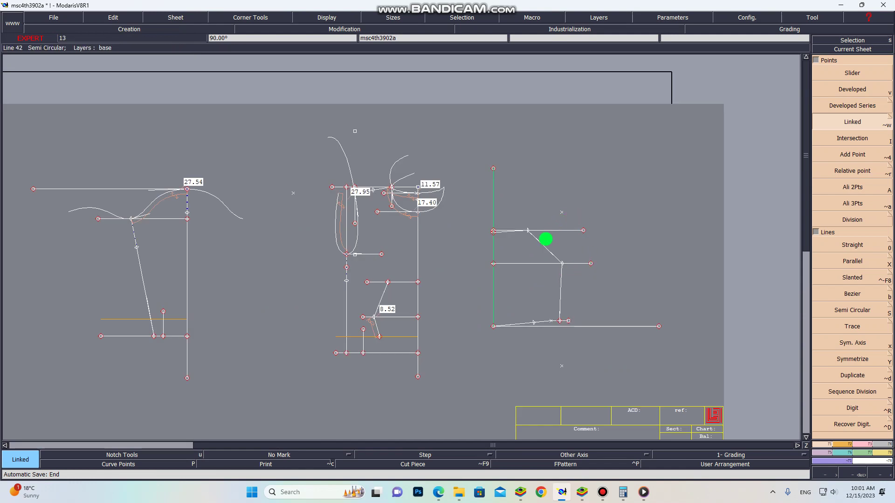
scroll(544, 239, "up", 2)
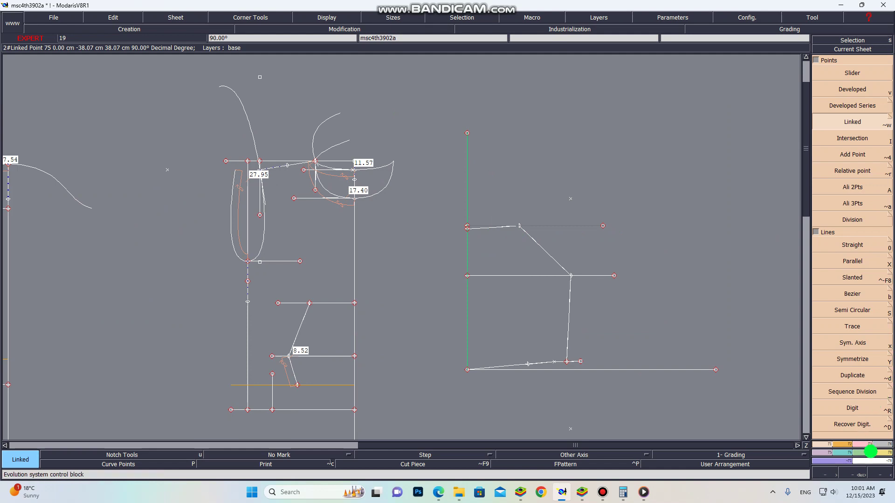
left_click(871, 444)
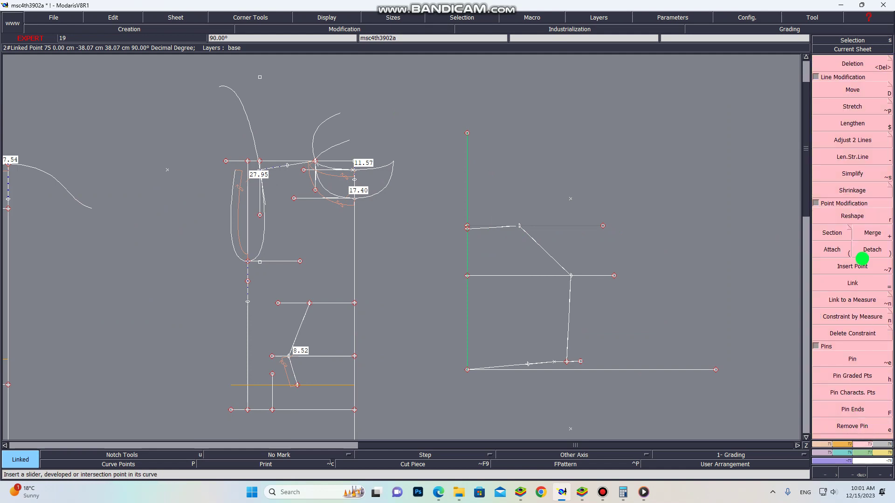
left_click(860, 217)
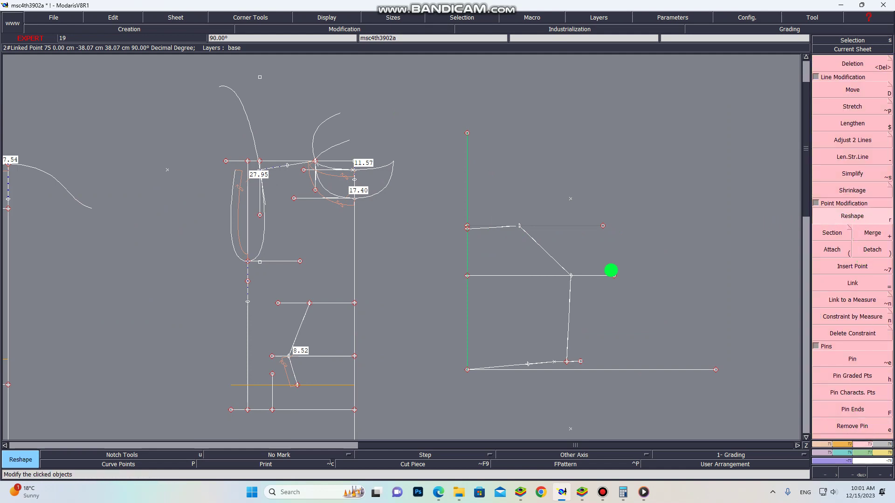
scroll(493, 228, "up", 6)
scroll(486, 252, "down", 3)
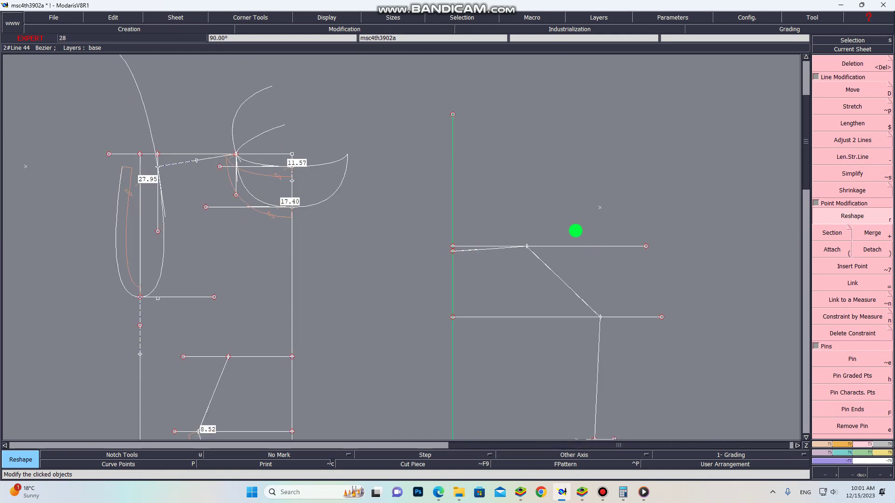
scroll(575, 231, "up", 3)
scroll(429, 275, "up", 1)
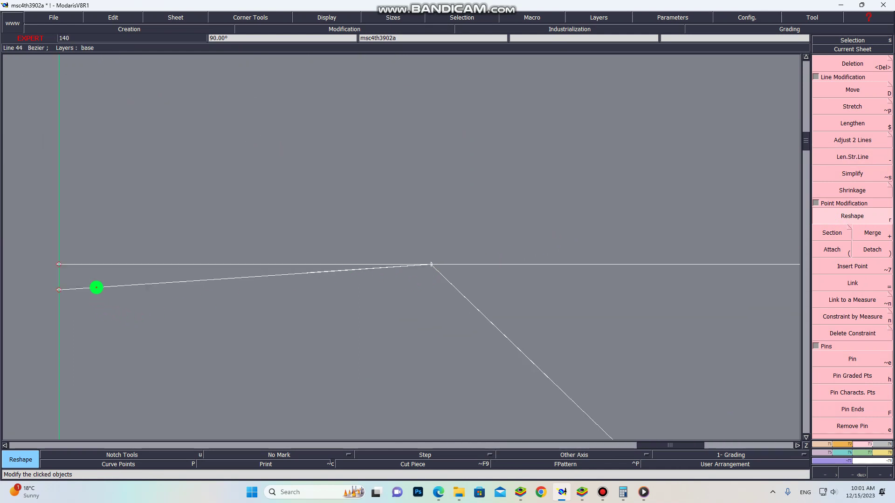
left_click_drag(96, 287, 140, 275)
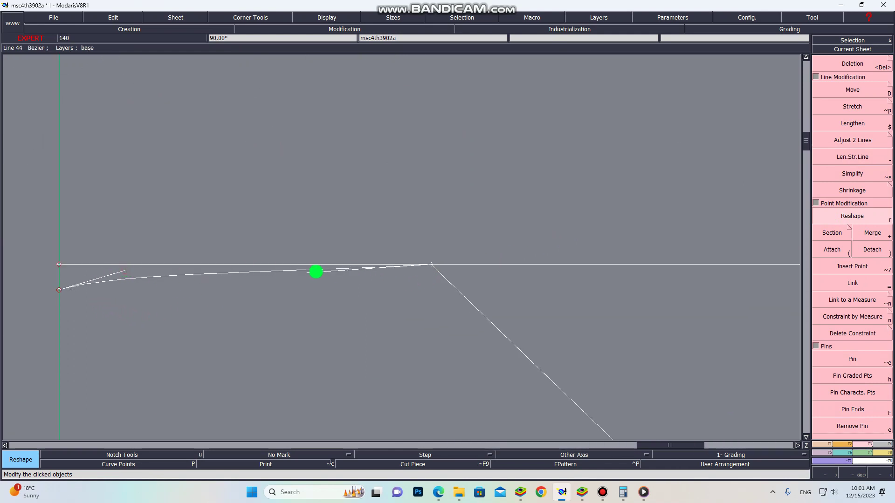
left_click_drag(312, 272, 314, 265)
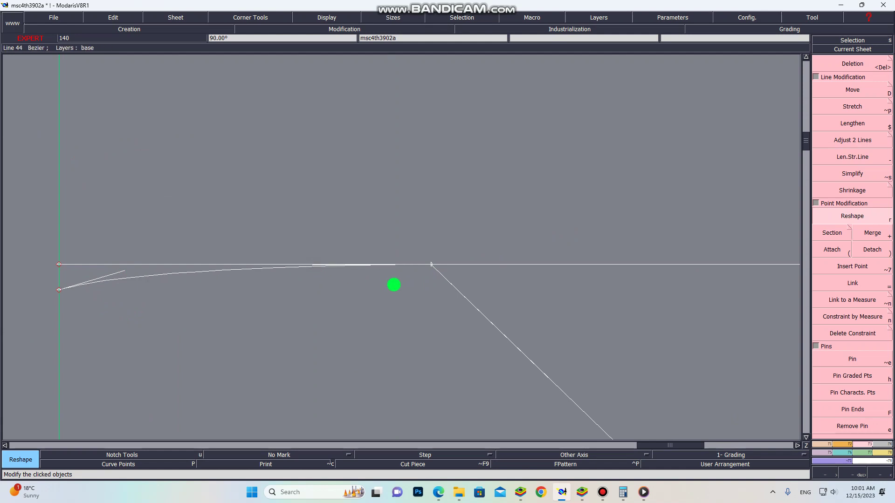
Reshape the hood's back curve so it leaves the 14.5 cm point nearly tangent to the upper horizontal line.
left_click_drag(493, 322, 699, 270)
scroll(684, 250, "down", 1)
scroll(680, 251, "down", 2)
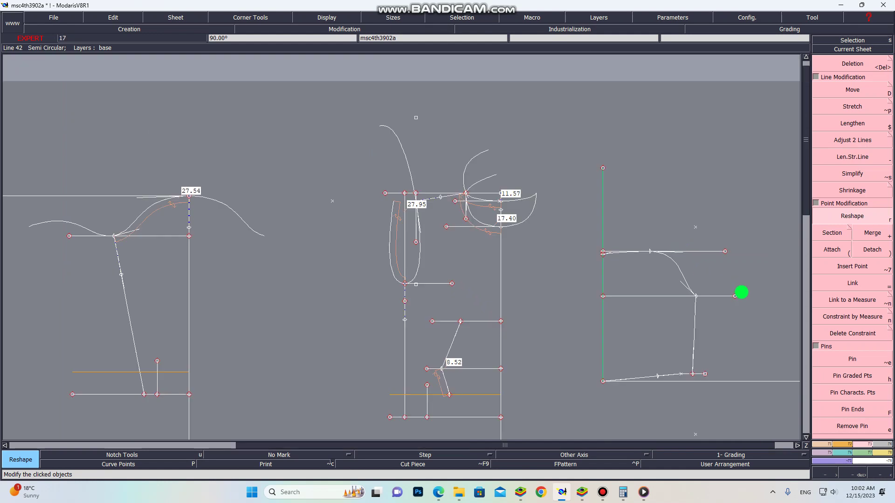
scroll(699, 295, "up", 3)
scroll(547, 292, "down", 1)
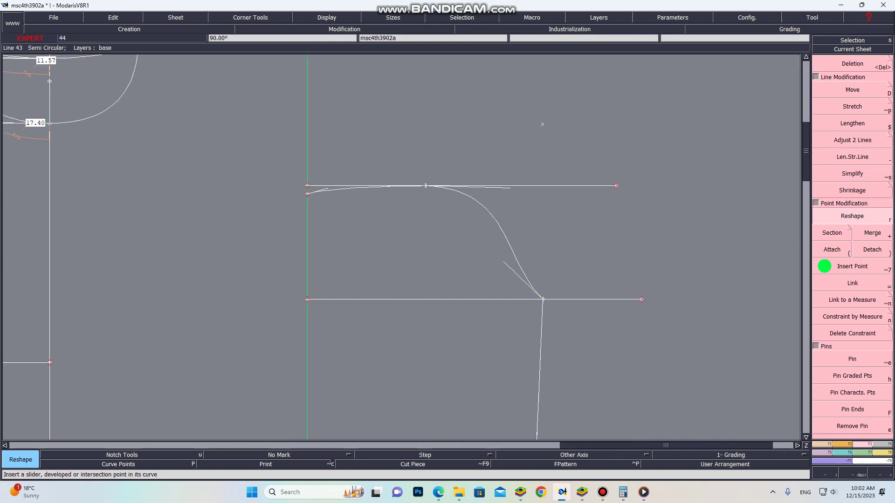
Draw straight vertical guide lines joining the 29 cm point to the linked points above and below it.
key("F1")
left_click(869, 244)
left_click(543, 124)
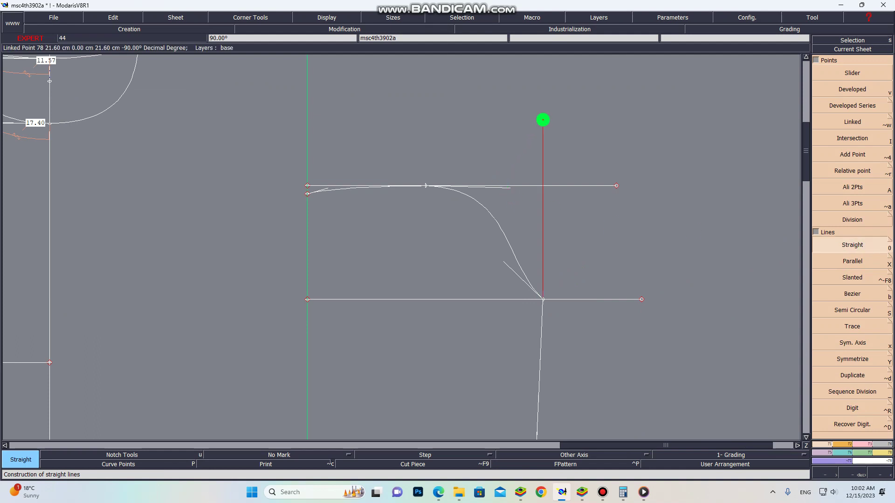
left_click(543, 300)
left_click(542, 299)
scroll(563, 348, "down", 1)
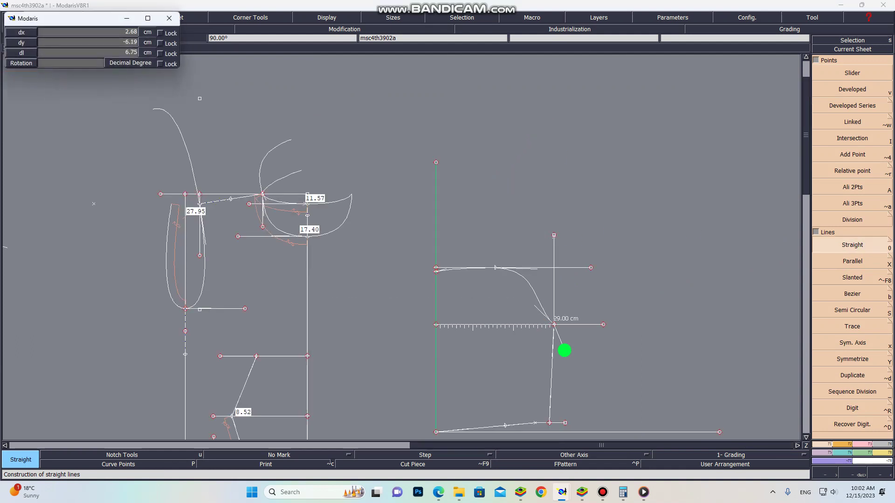
scroll(554, 331, "down", 1)
scroll(559, 408, "up", 3)
scroll(539, 328, "down", 1)
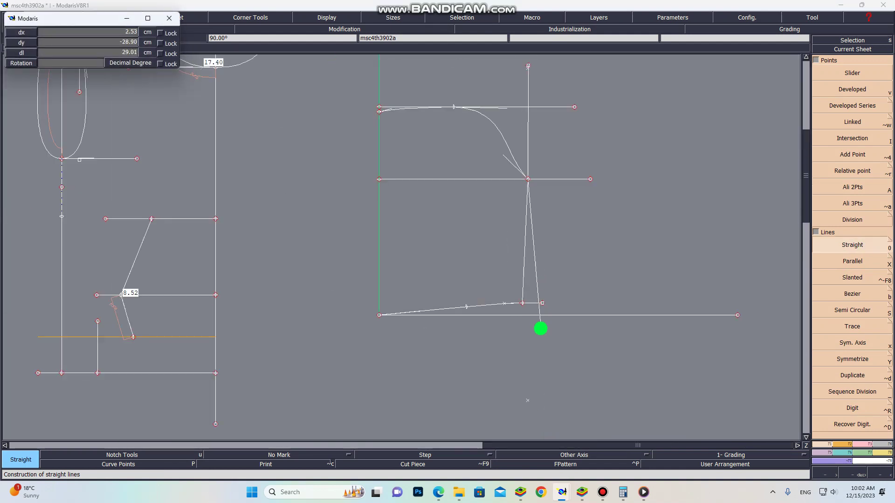
scroll(533, 398, "up", 3)
left_click(508, 416)
scroll(545, 368, "down", 2)
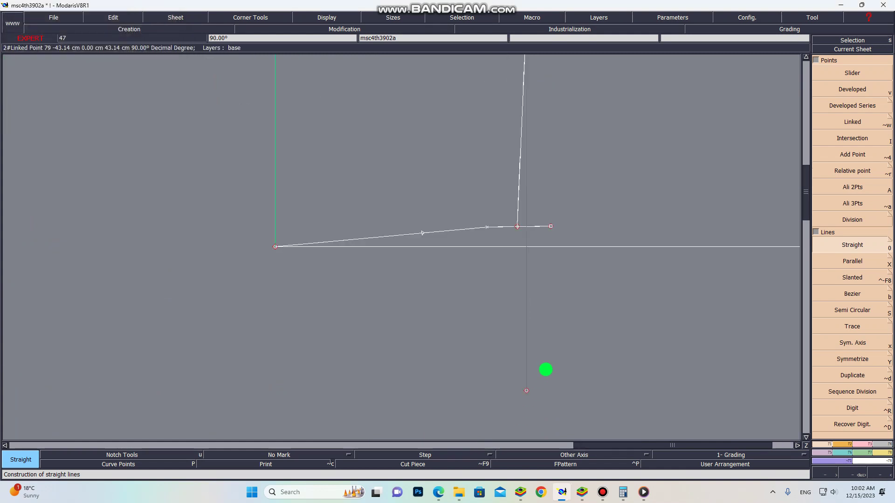
Round the hood's back curve so it meets the vertical guide tangentially at the 29 cm point, and fine-tune the top edge's front end.
scroll(521, 117, "up", 3)
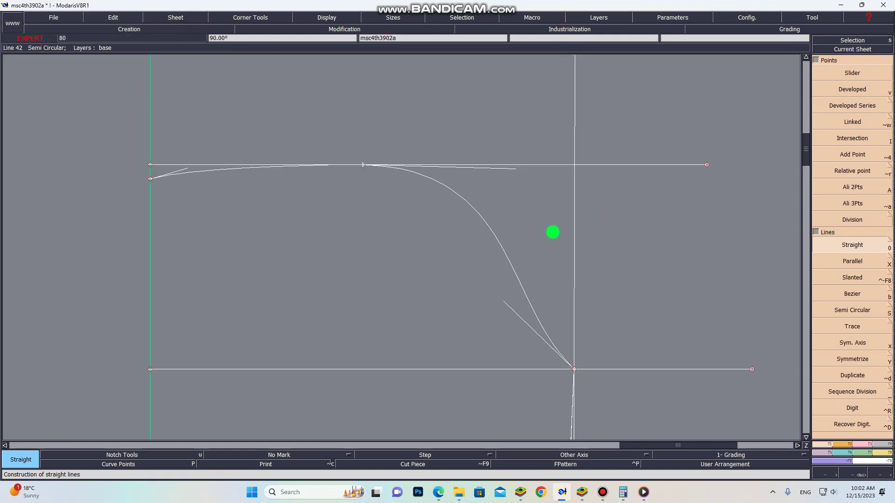
key("r")
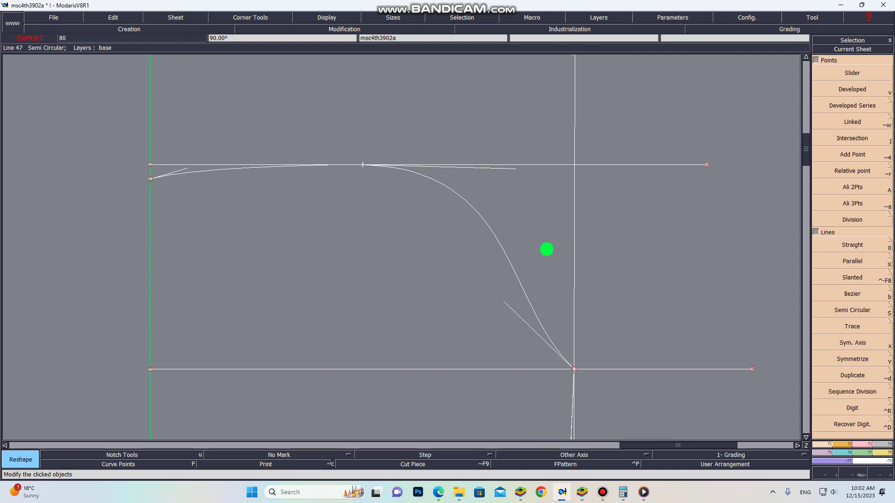
left_click(514, 168)
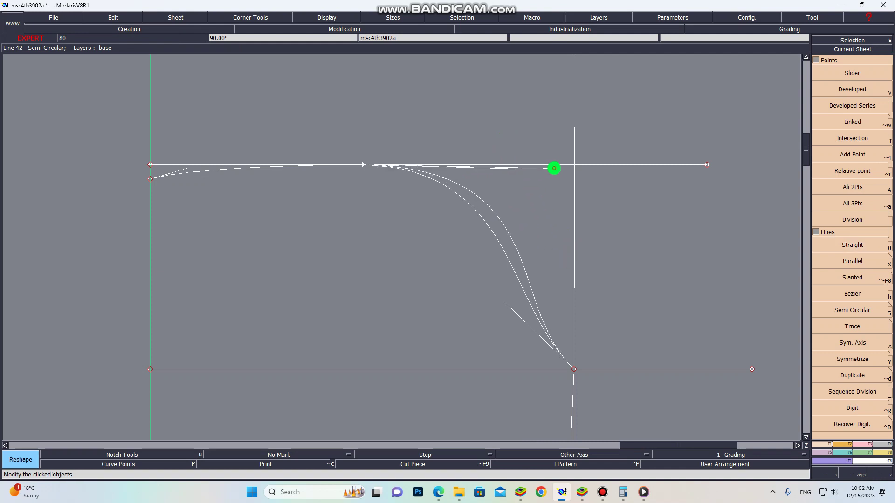
left_click(554, 168)
left_click(505, 297)
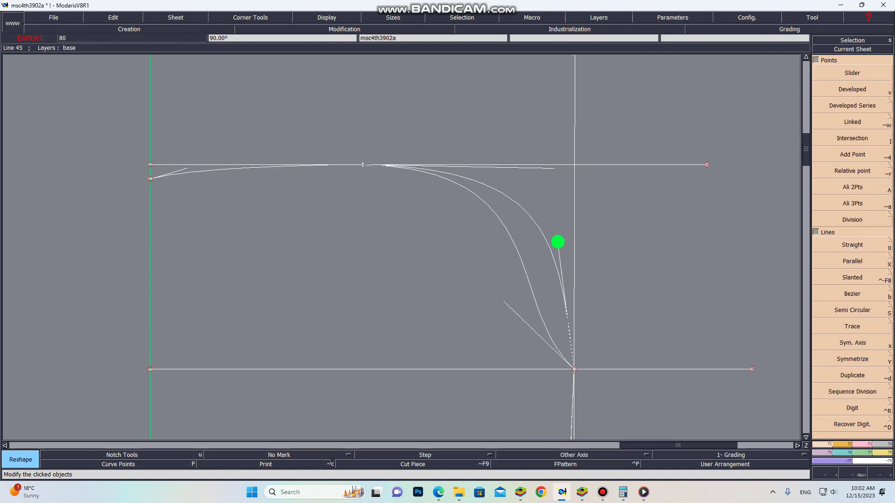
left_click(566, 239)
left_click(554, 168)
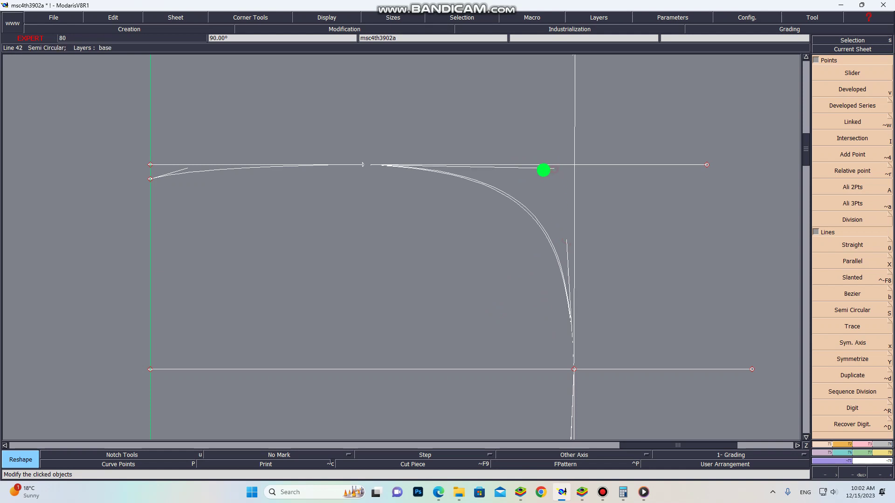
left_click(529, 171)
left_click(183, 169)
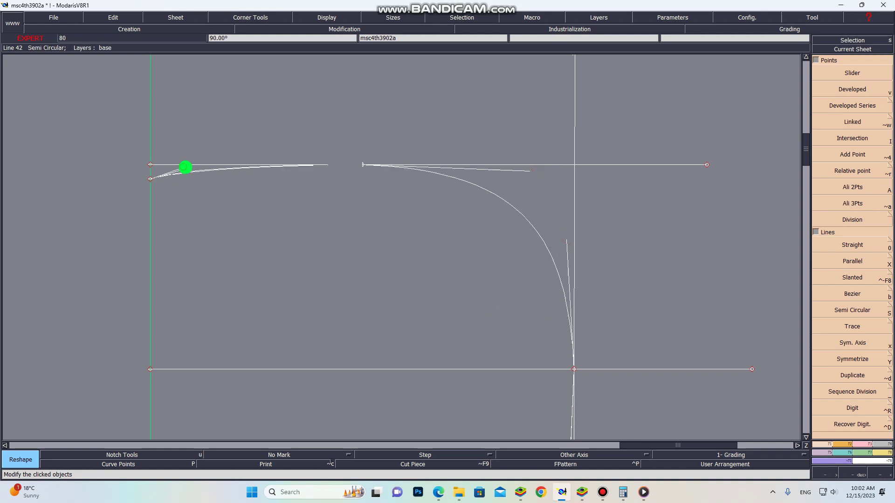
left_click(190, 171)
Reshape the hood's lower back edge to follow the vertical guide below the 29 cm point and curve gently into the neckline.
scroll(267, 156, "down", 2)
scroll(323, 300, "up", 2)
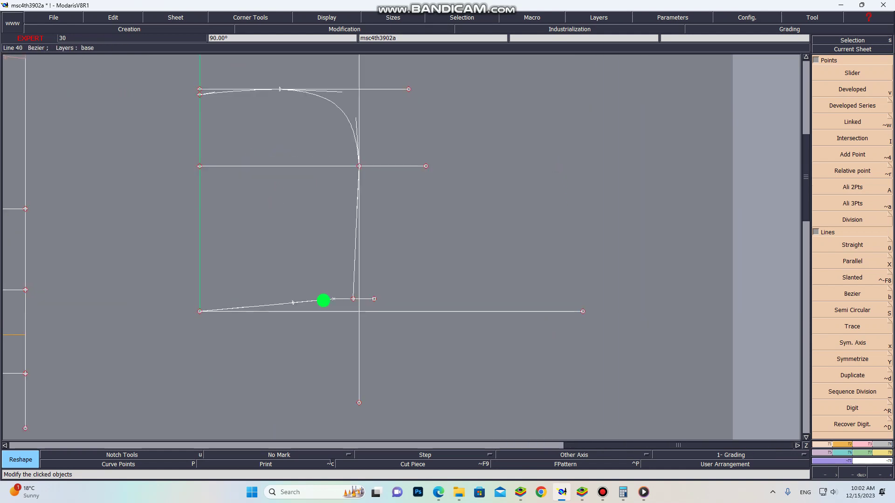
scroll(346, 260, "down", 3)
scroll(337, 182, "up", 2)
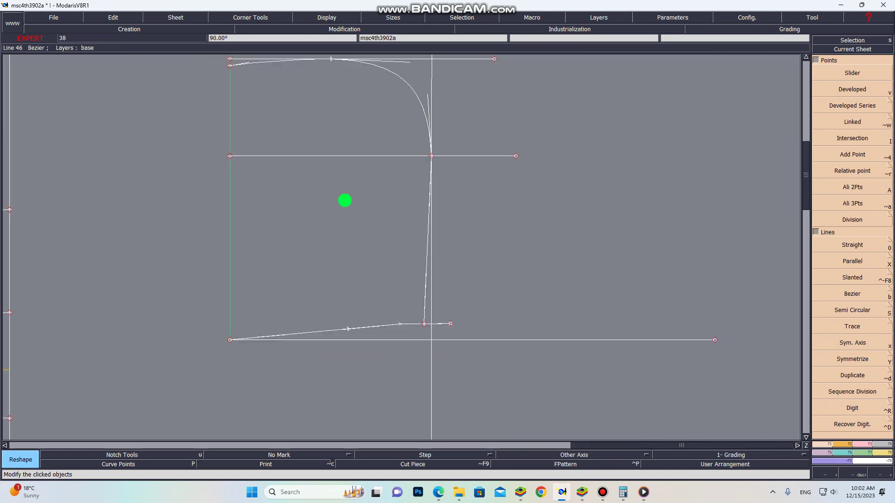
left_click(377, 199)
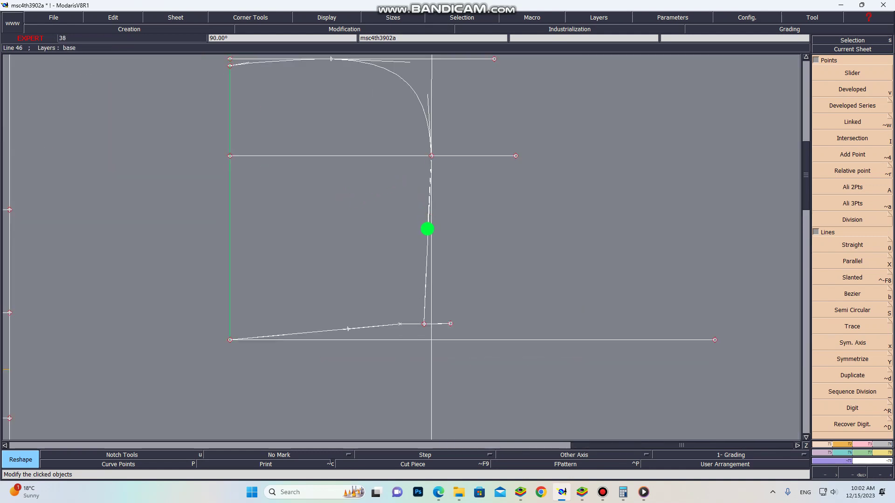
left_click(427, 245)
left_click(430, 250)
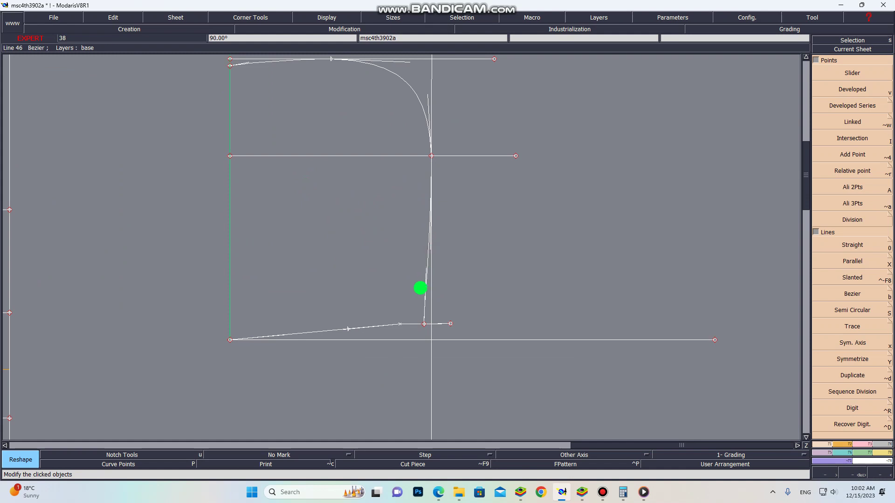
left_click(425, 276)
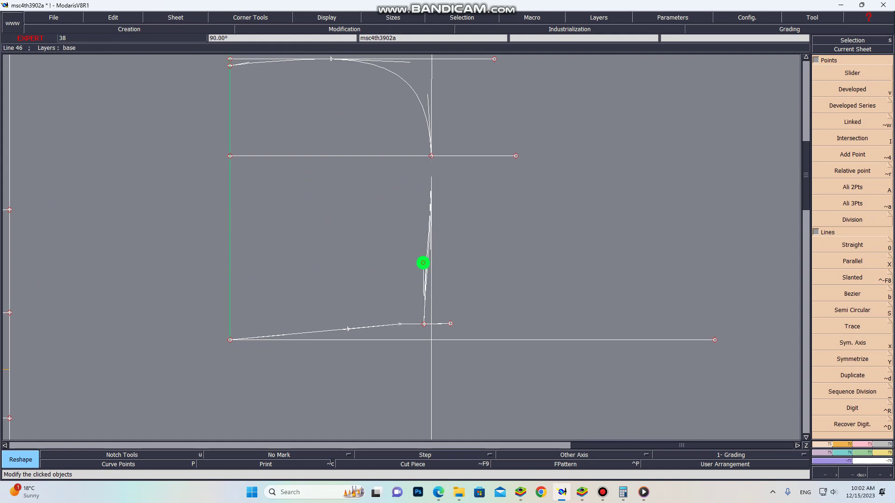
left_click(430, 269)
left_click(424, 272)
left_click(424, 288)
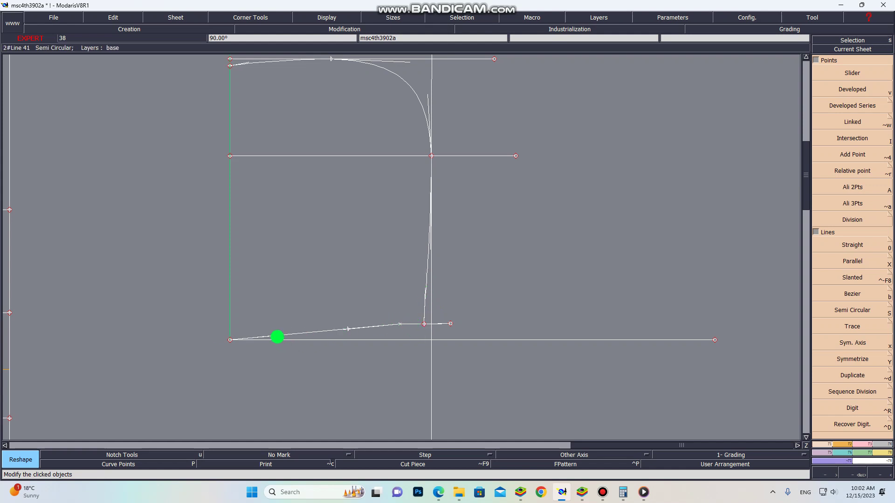
Reshape the neckline's first section into a gentle curve that starts tangent to the horizontal baseline.
left_click(273, 335)
left_click(286, 339)
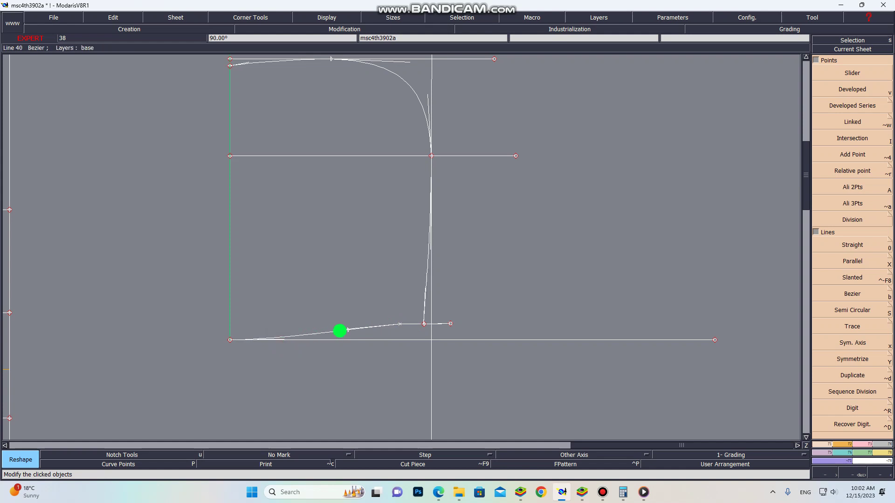
left_click(323, 329)
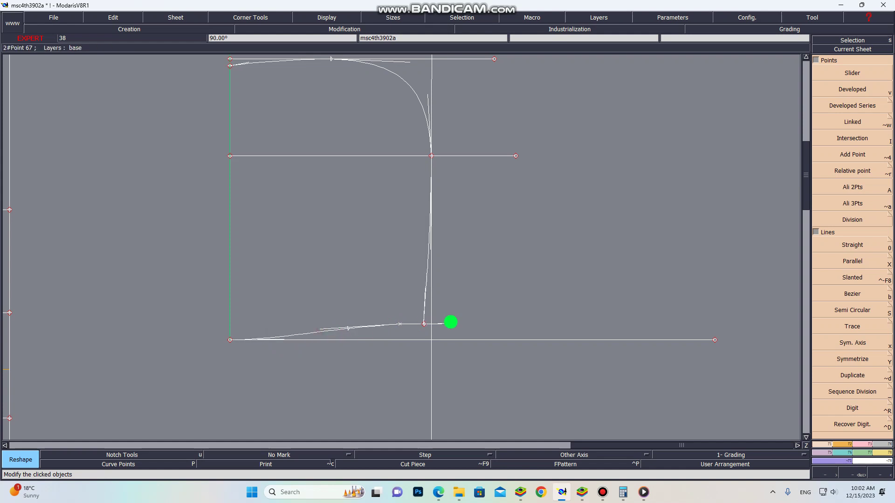
Move the neckline's free end inward and up onto the vertical guide line.
left_click(438, 321)
left_click(434, 317)
left_click(434, 314)
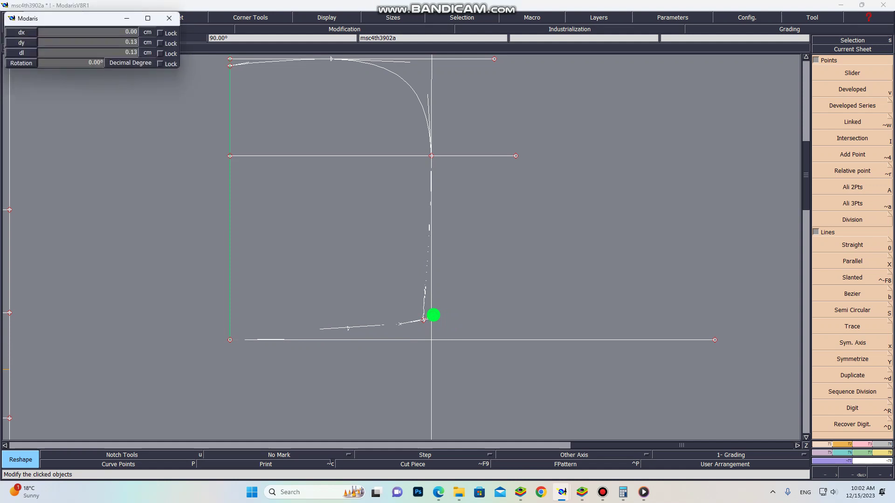
left_click(432, 314)
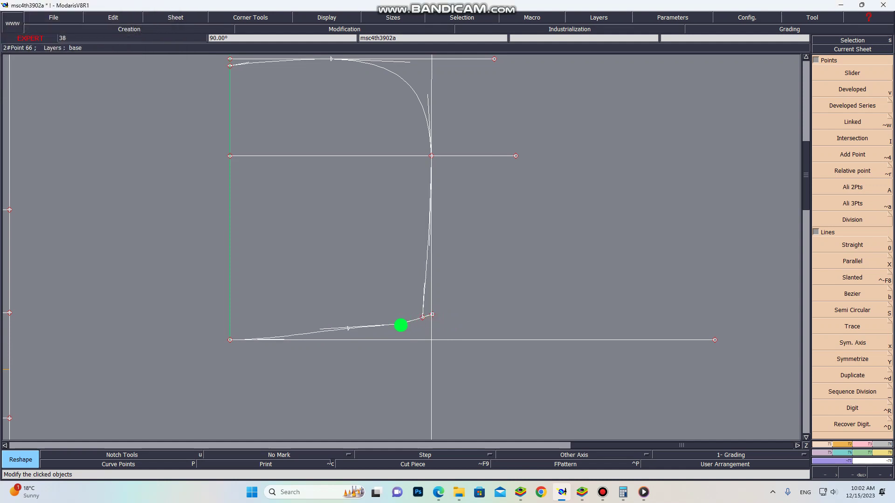
Move the neckline's intermediate point toward the middle and raise it slightly to form a smooth S-shaped curve.
left_click(400, 325)
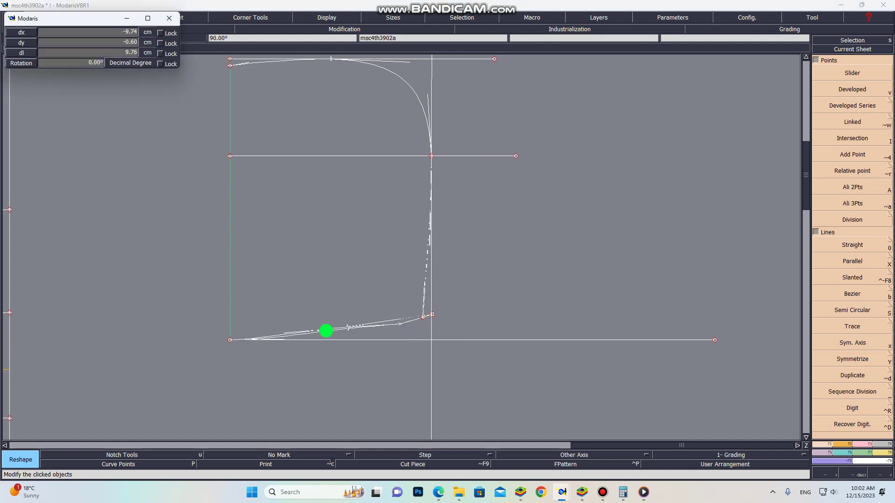
left_click(359, 326)
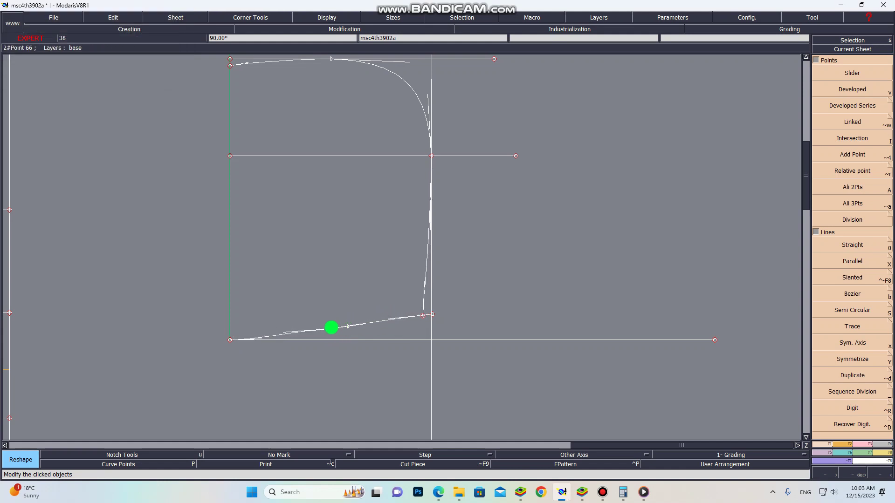
left_click(331, 327)
left_click(329, 326)
left_click(330, 326)
left_click(329, 325)
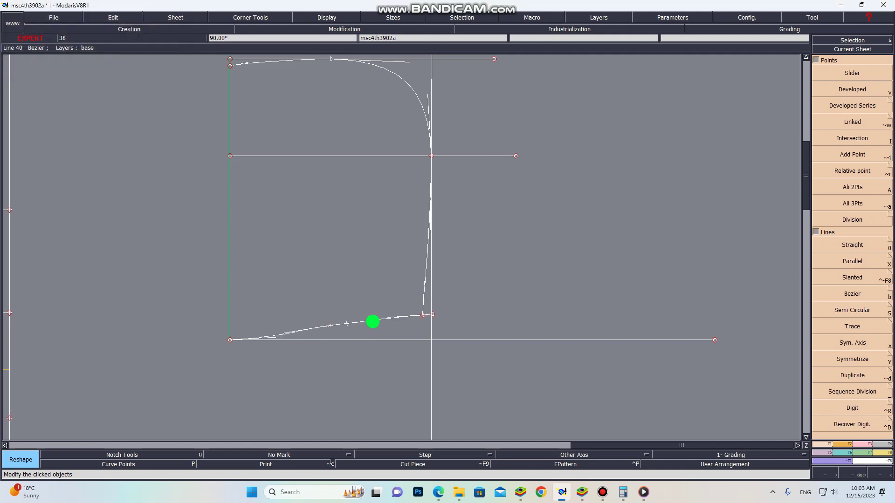
Rotate the current sheet twice by 90° to turn the hood draft upside down with its neckline uppermost.
scroll(414, 319, "down", 1)
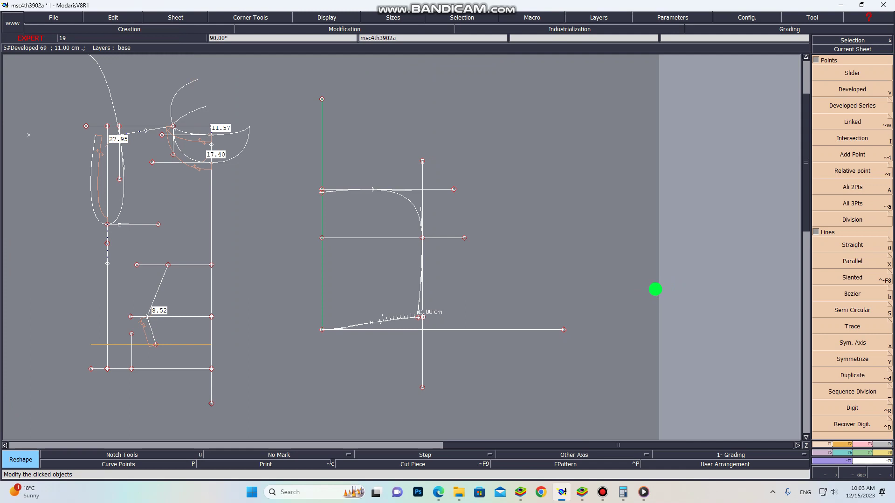
key("F2")
left_click(841, 277)
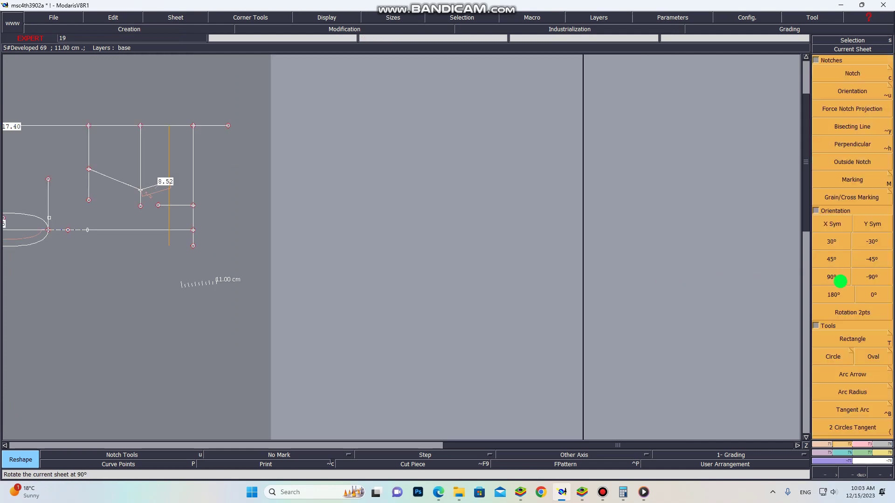
scroll(354, 170, "up", 1)
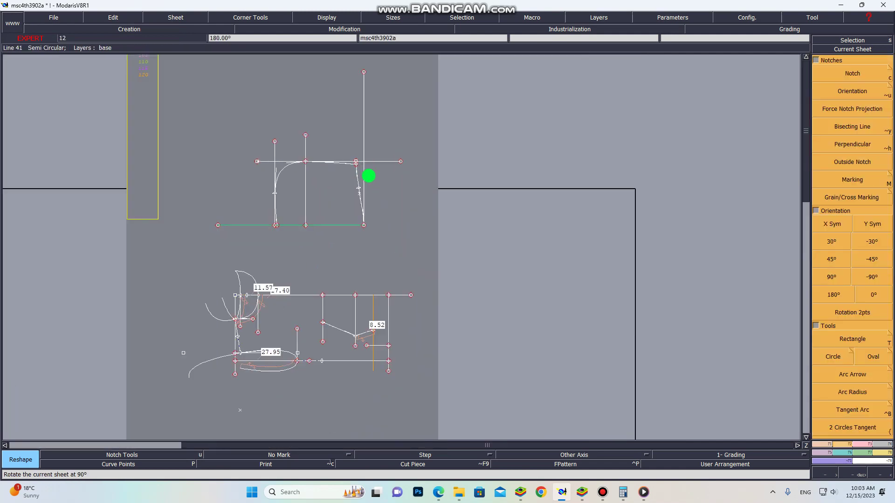
left_click(843, 274)
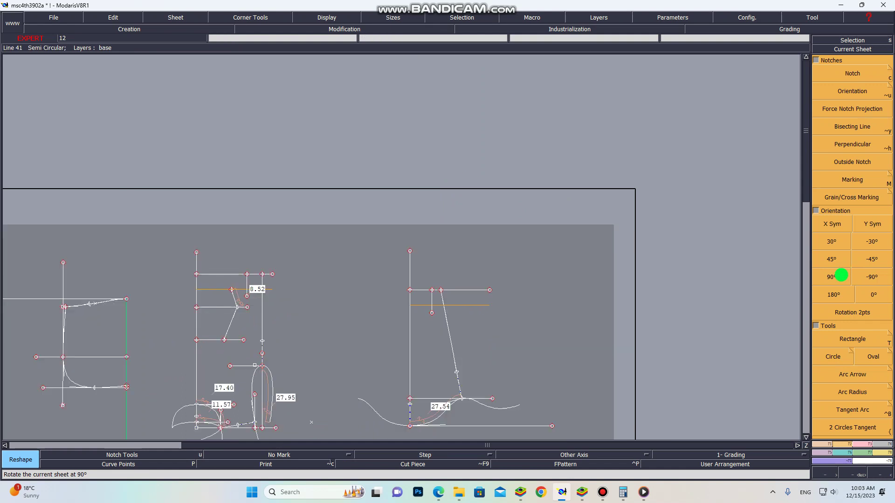
scroll(229, 243, "up", 4)
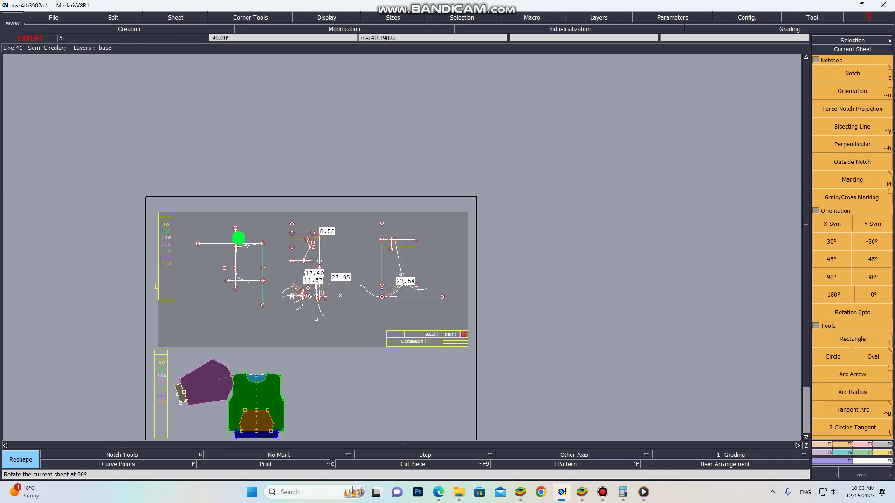
Reshape the neckline with its tangent handles, running it along the baseline at the front end and flattening it at the back end.
scroll(253, 258, "up", 2)
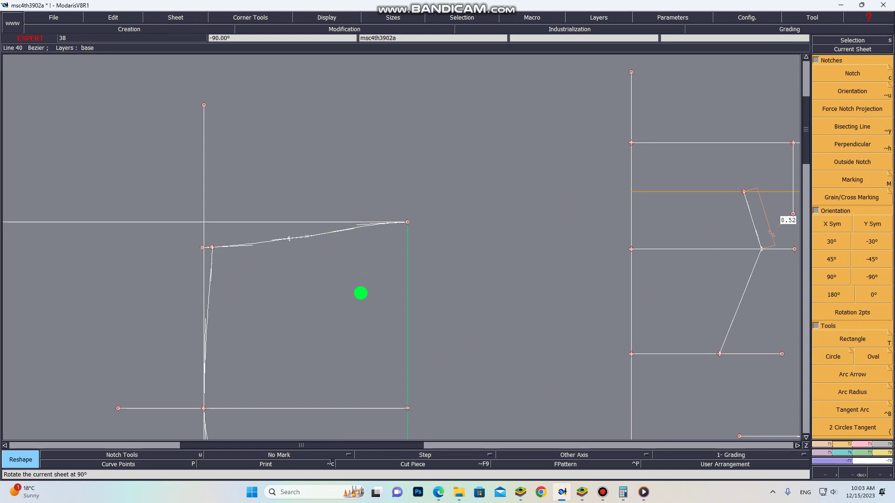
scroll(318, 236, "up", 2)
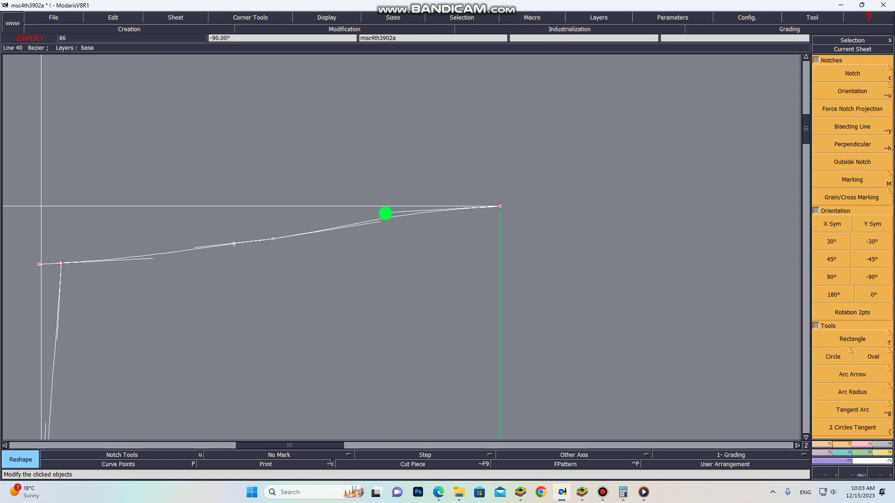
left_click_drag(384, 214, 177, 254)
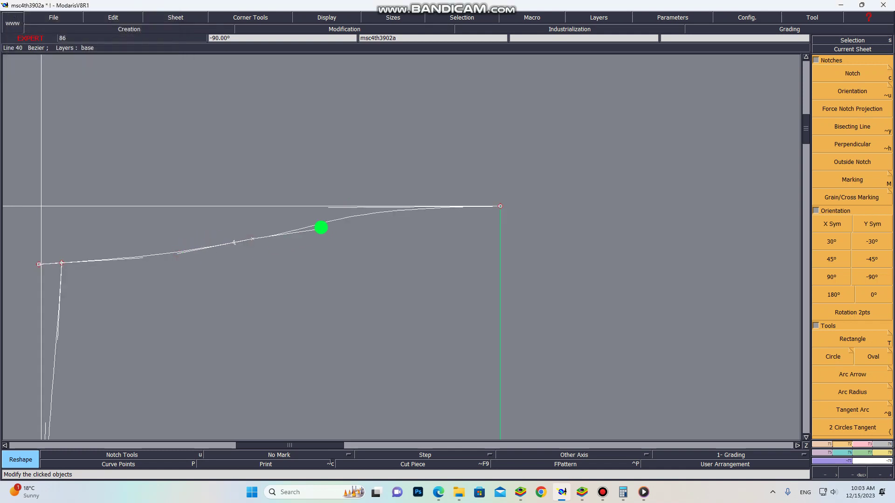
left_click_drag(320, 228, 319, 224)
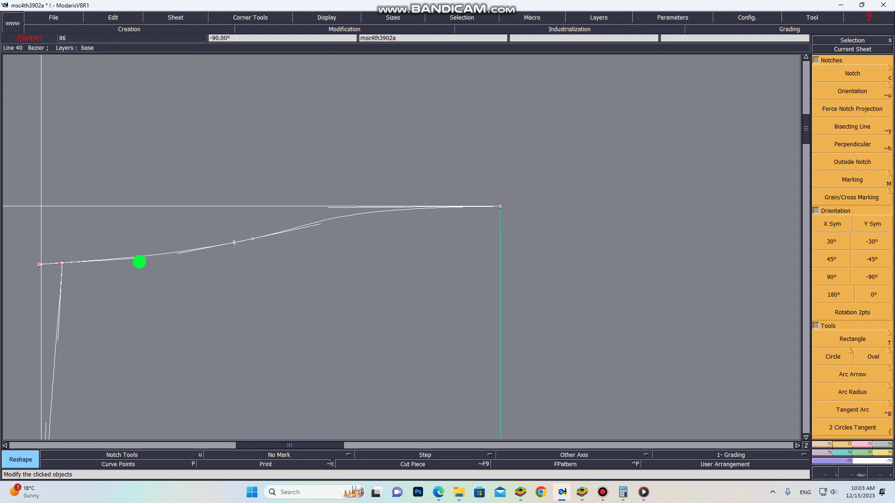
left_click_drag(136, 259, 123, 262)
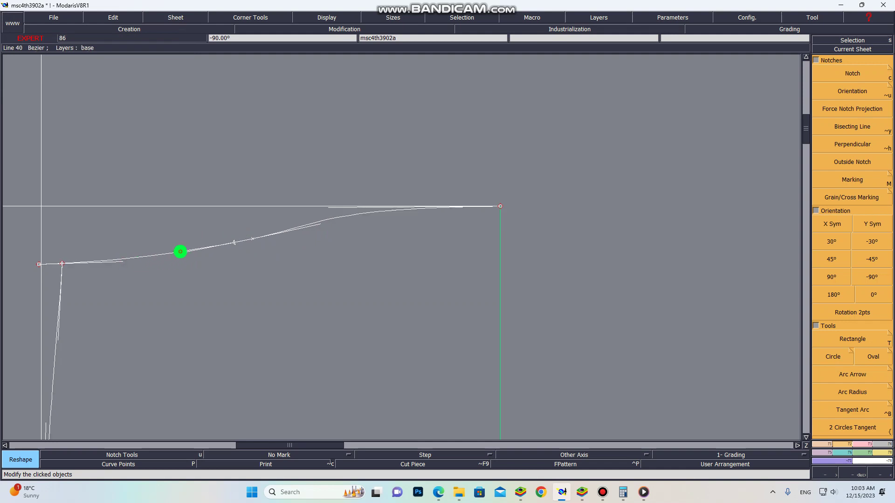
left_click_drag(180, 252, 270, 239)
mouse_move(319, 224)
left_mouse_down()
mouse_move(305, 228)
mouse_move(343, 209)
mouse_move(298, 231)
mouse_move(306, 229)
left_mouse_up()
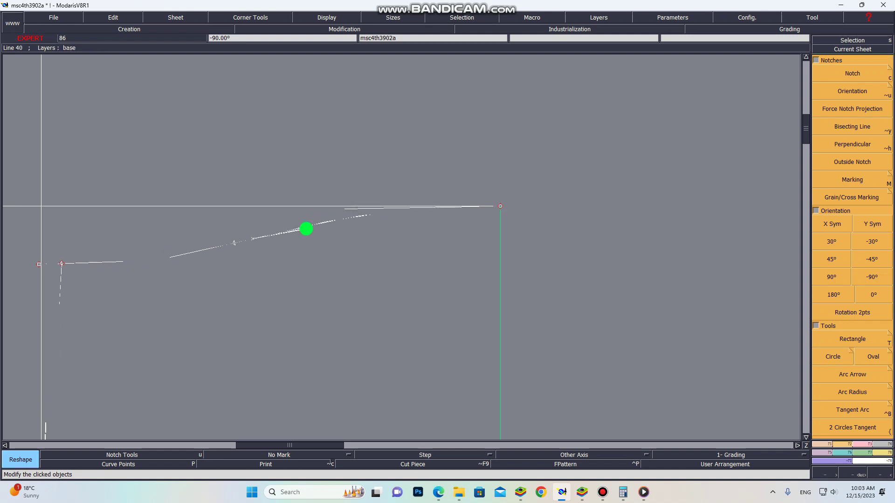
Fine-tune the handles around the neckline's middle point and at its back end to smooth the S-shaped curve.
left_click(306, 228)
left_click(306, 228)
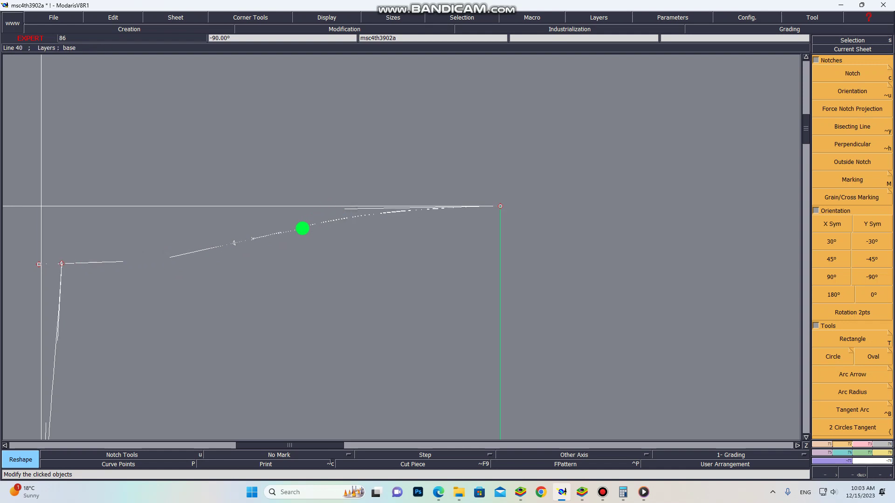
left_click(302, 228)
left_click(302, 228)
left_click(301, 229)
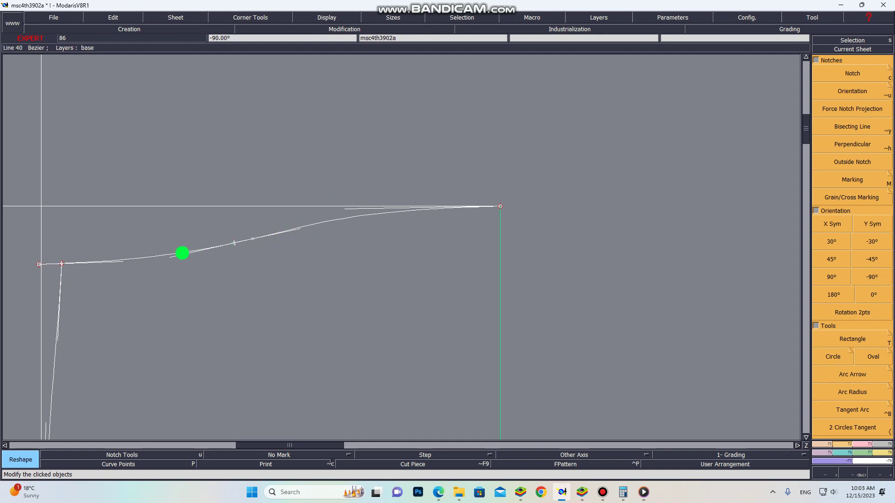
left_click(175, 256)
left_click(168, 257)
left_click(122, 260)
left_click(108, 263)
scroll(274, 197, "down", 2)
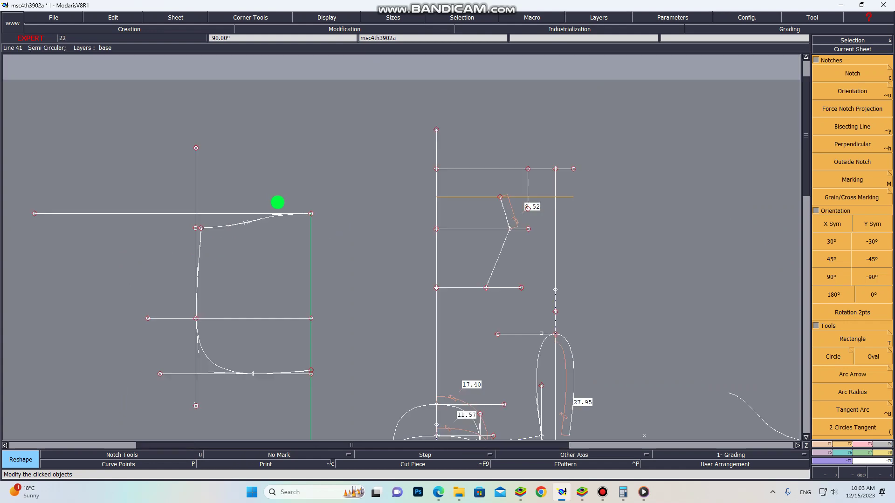
Rotate the current sheet twice by 90° to bring the hood draft back upright with its neckline lowermost.
left_click(848, 274)
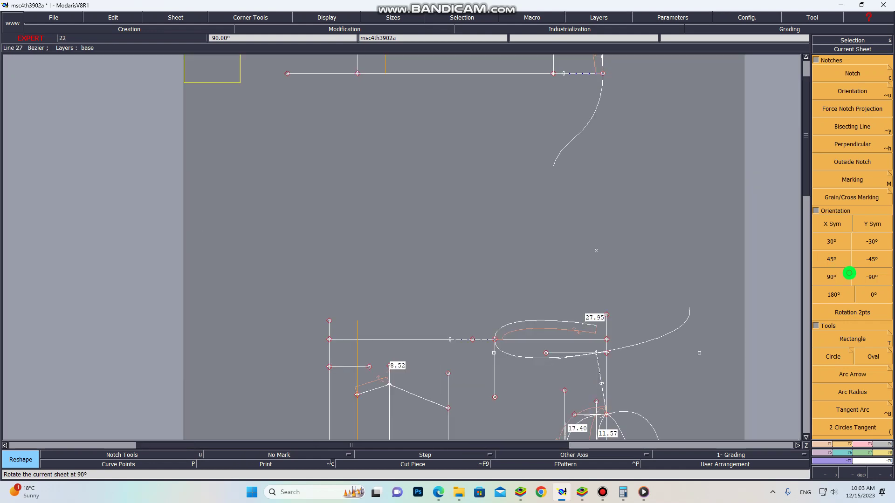
left_click(849, 273)
scroll(395, 173, "down", 3)
scroll(414, 157, "up", 3)
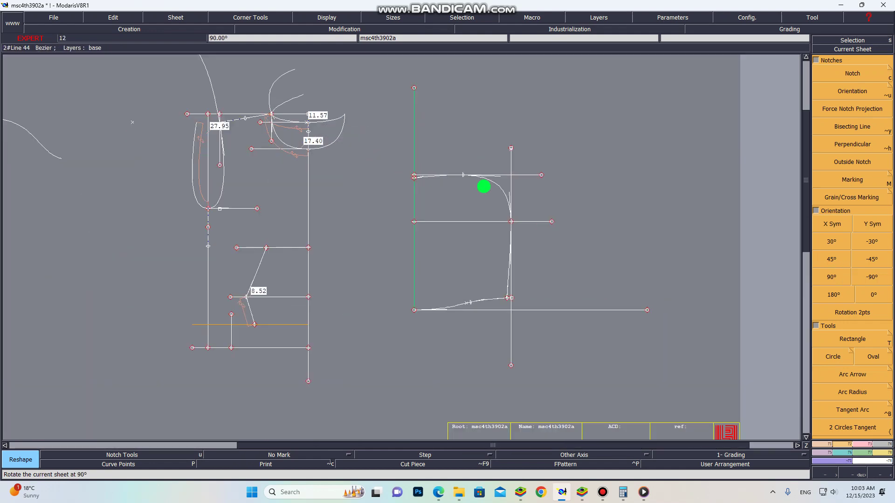
scroll(504, 304, "up", 1)
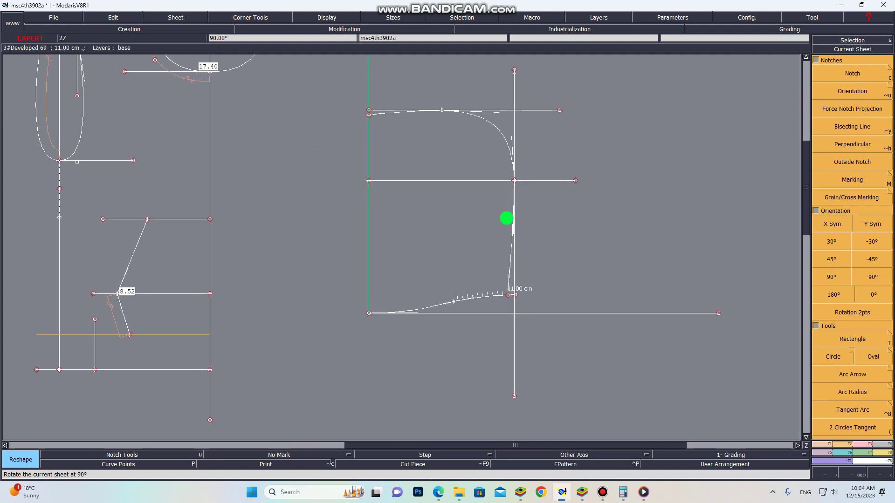
scroll(395, 130, "down", 3)
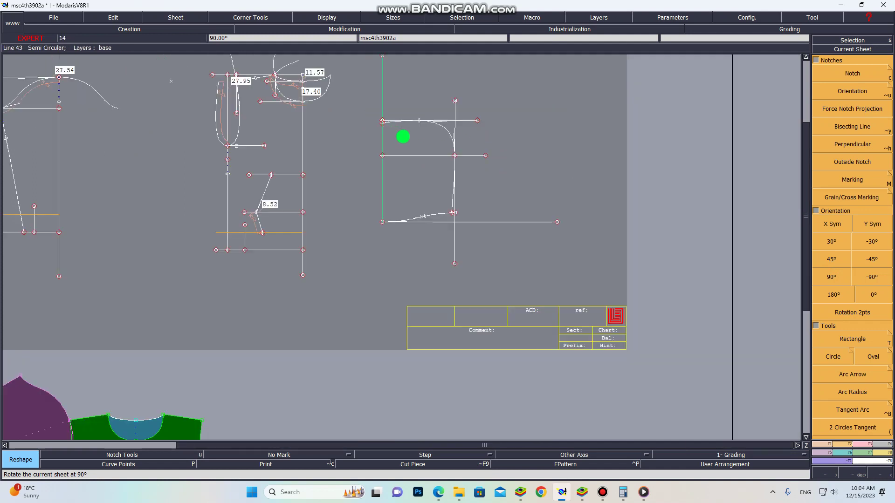
Shift the neckline's back end point slightly inward from the vertical guide line and readjust the middle point's handle to keep the curve smooth.
scroll(423, 194, "up", 5)
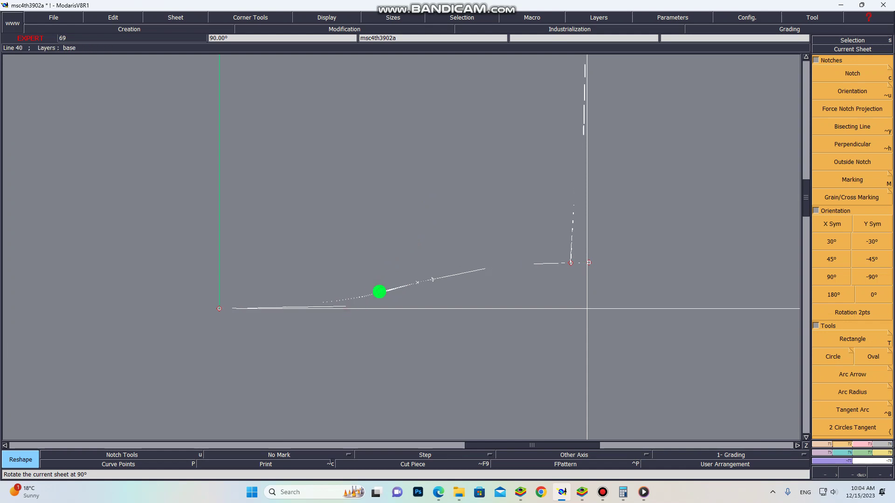
left_click(480, 266)
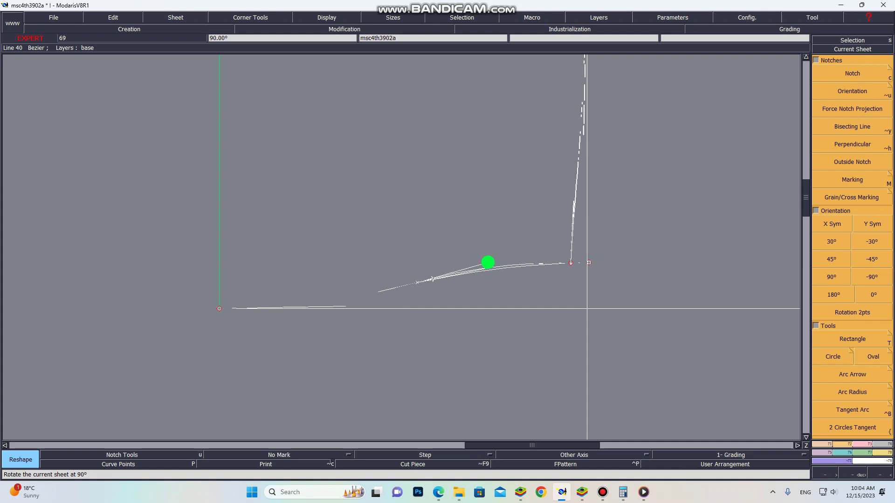
left_click(492, 263)
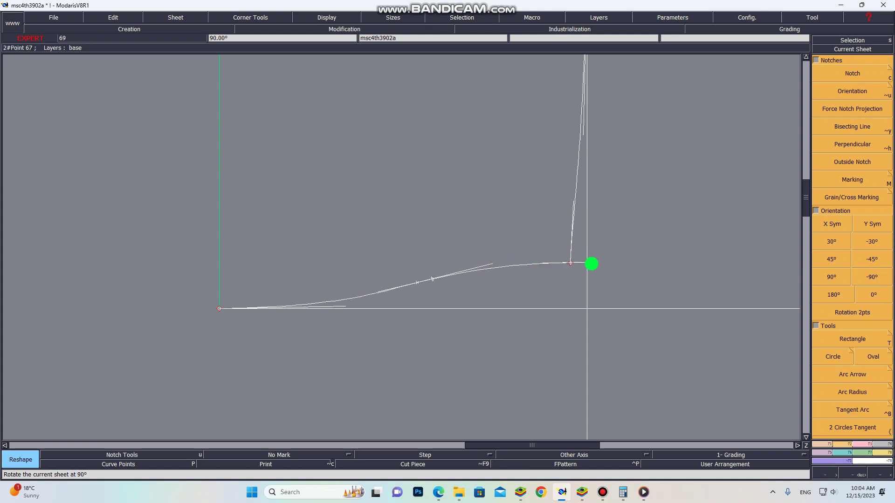
left_click(590, 262)
left_click(579, 263)
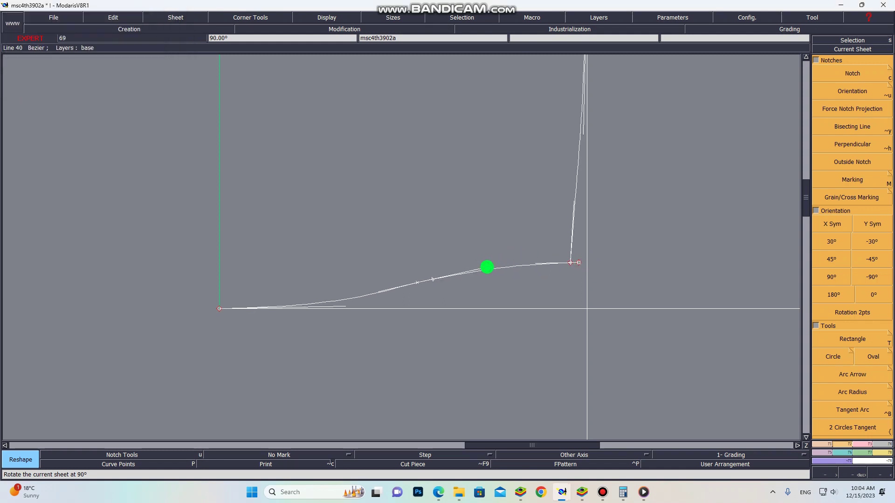
left_click(481, 267)
scroll(497, 253, "down", 4)
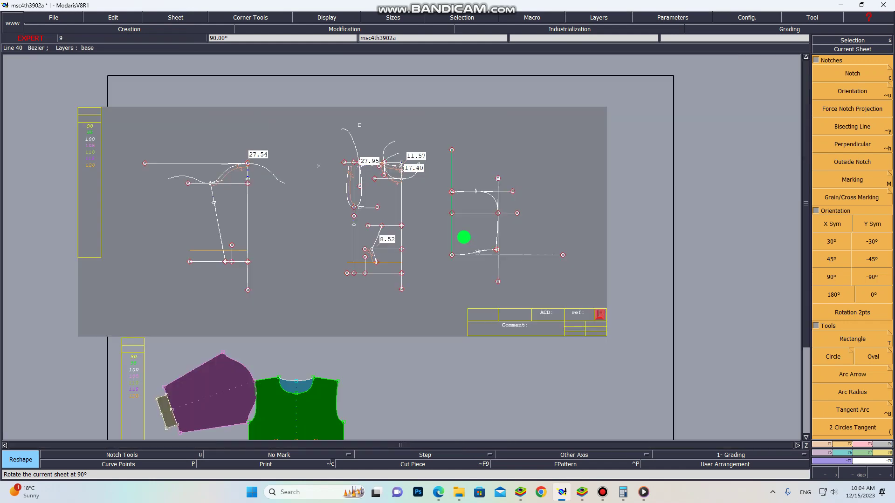
Cut out the hood piece with the Seam tool, selecting the draft areas above and below the horizontal guide line.
key("j")
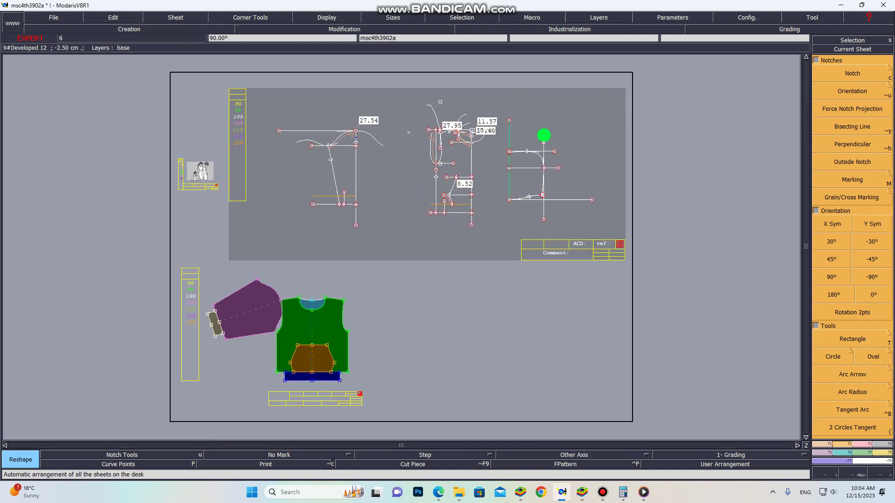
scroll(544, 135, "up", 5)
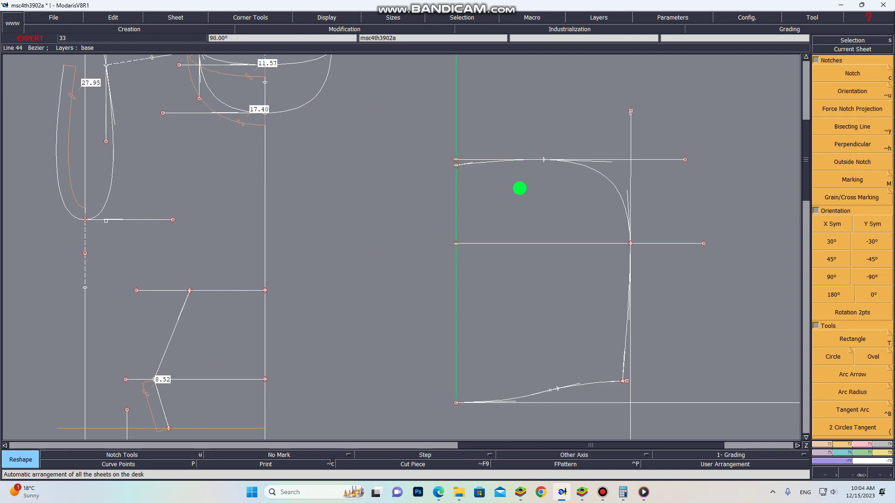
key("shift+s")
scroll(519, 185, "up", 3)
left_click(523, 183)
scroll(531, 190, "down", 5)
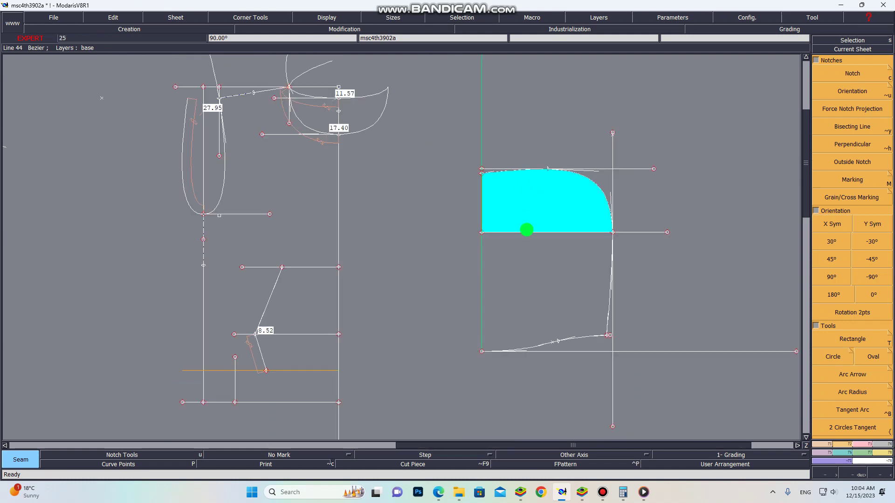
left_click(530, 261)
right_click(535, 258)
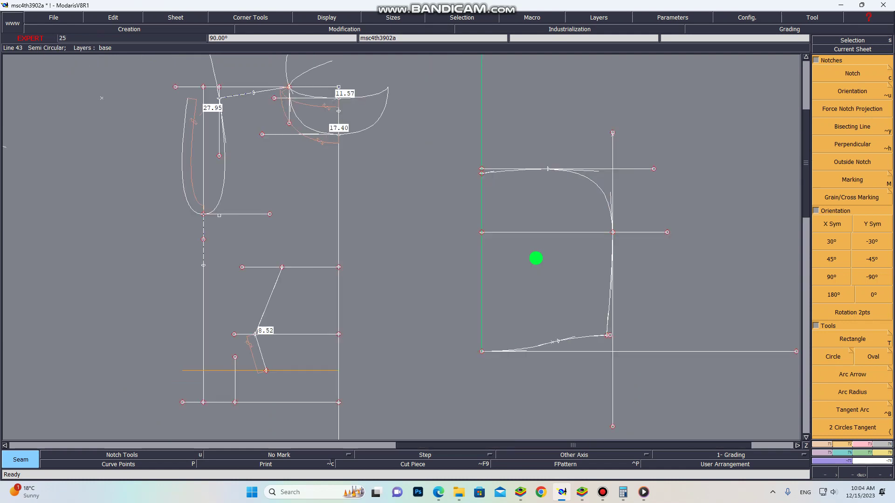
Arrange all the sheets on the desk automatically and compare the cut hood piece with its draft.
key("j")
scroll(671, 140, "up", 4)
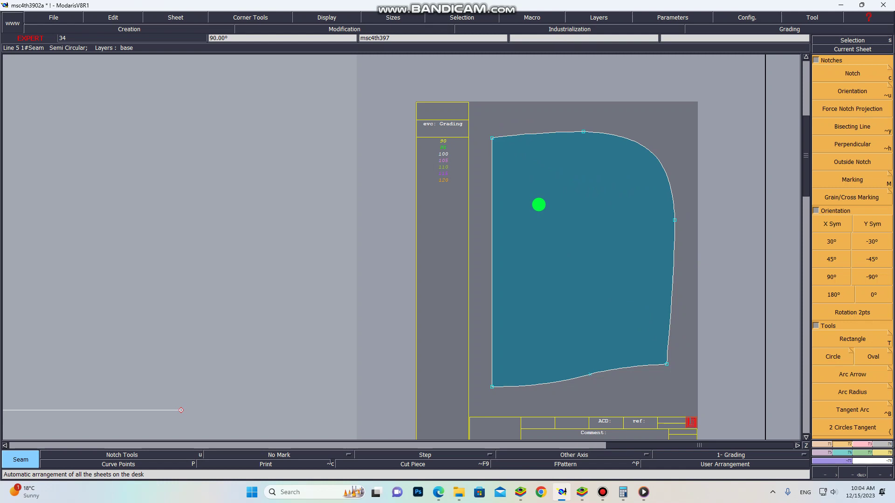
scroll(418, 173, "down", 8)
scroll(405, 176, "up", 1)
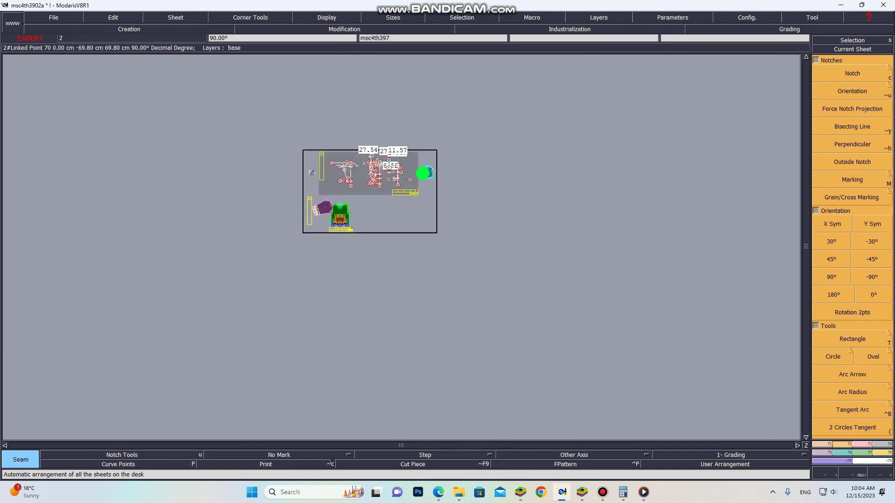
key("j")
scroll(531, 163, "up", 4)
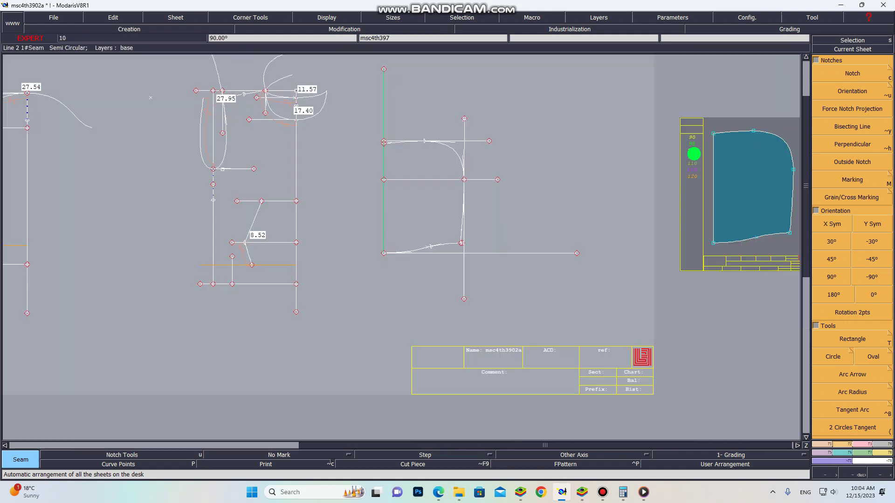
scroll(474, 190, "down", 4)
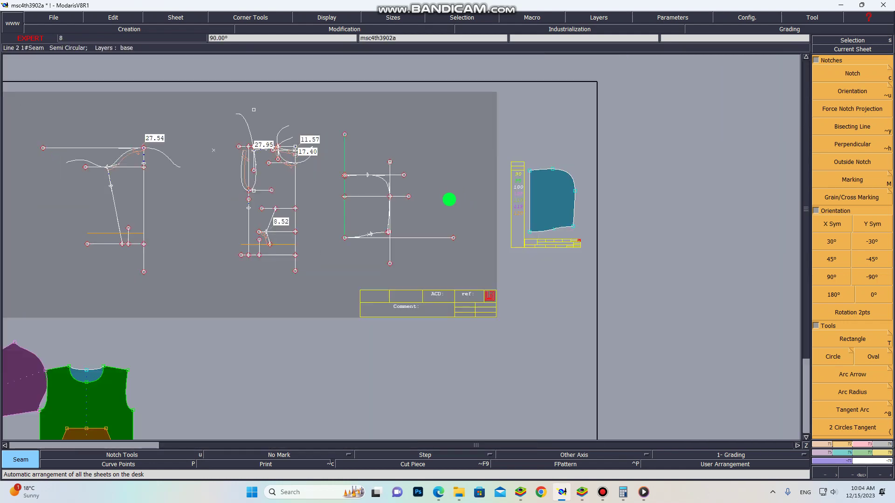
scroll(405, 164, "down", 1)
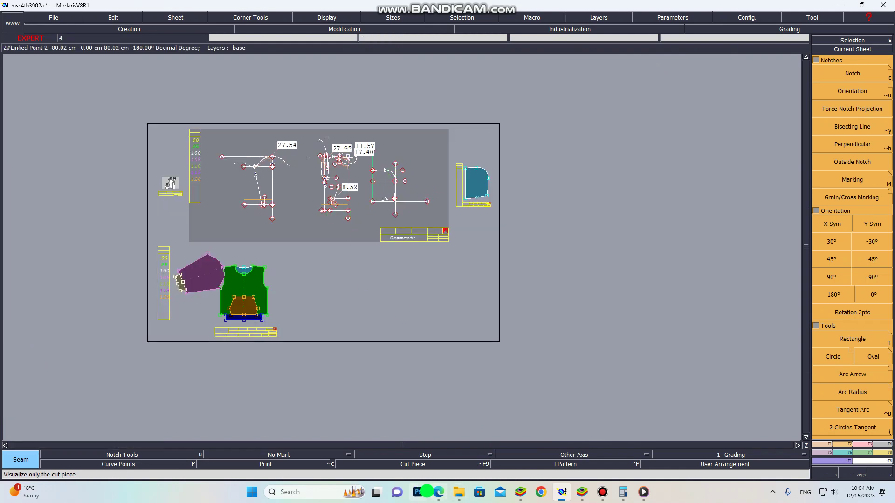
Switch to the worksheet PDF in Edge and erase the blue pen marks on the front and back hood sketches on page 4.
mouse_move(431, 494)
left_click(421, 449)
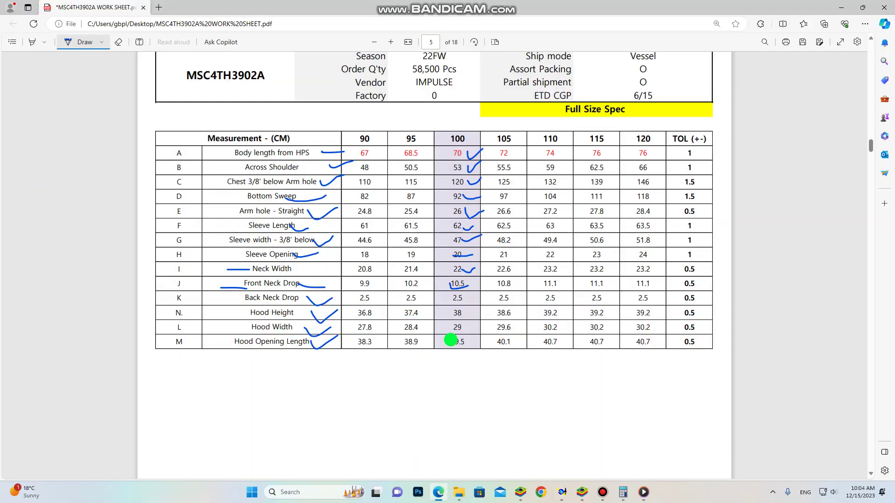
scroll(440, 328, "up", 10)
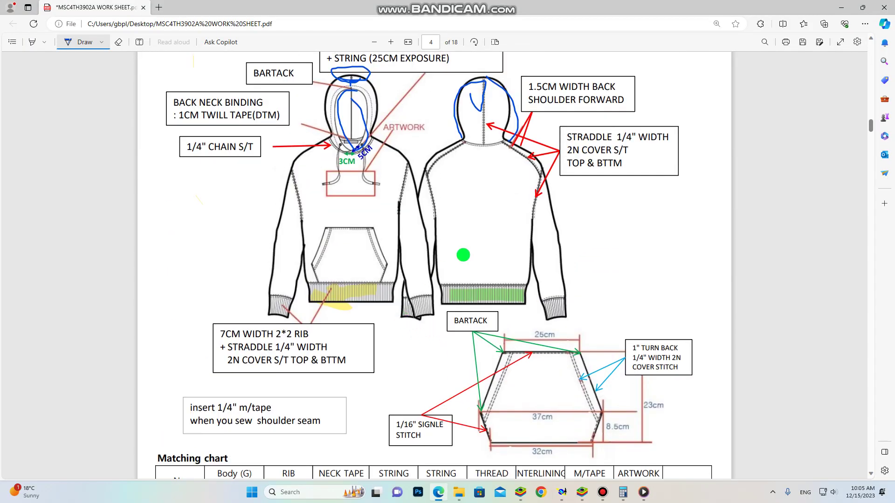
left_click(118, 42)
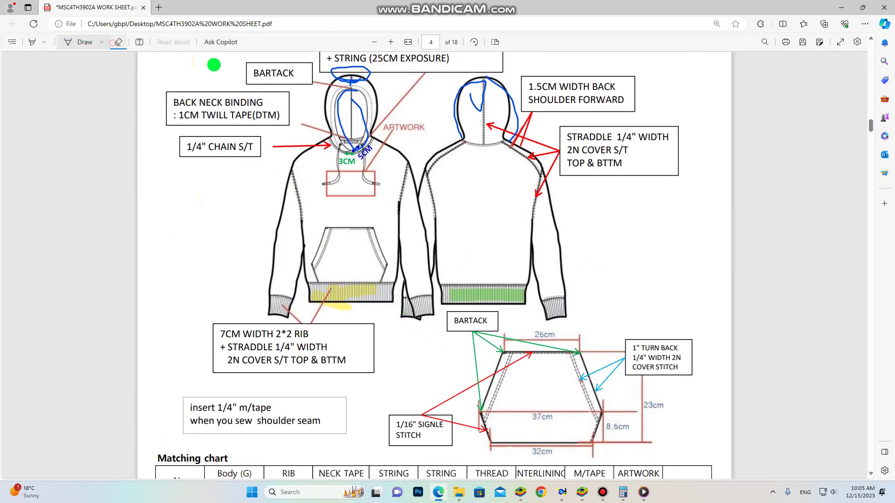
mouse_move(343, 124)
left_mouse_down()
mouse_move(350, 79)
mouse_move(365, 149)
mouse_move(519, 172)
mouse_move(558, 213)
left_mouse_up()
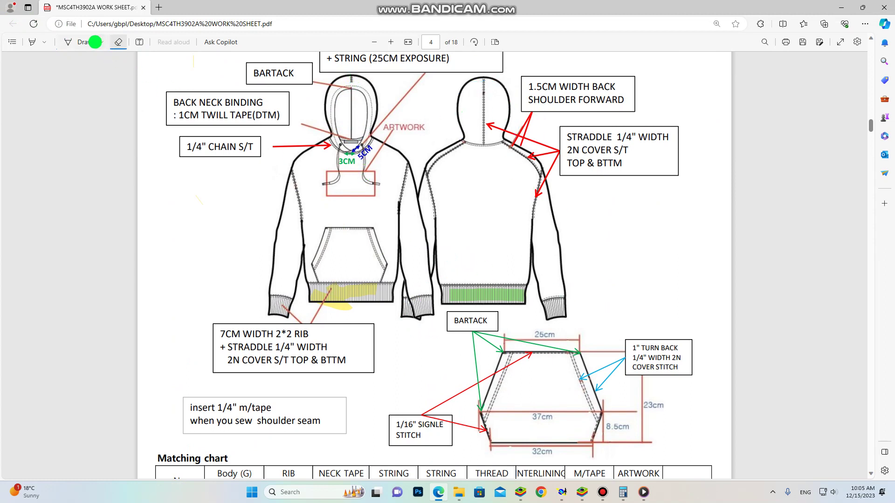
Switch from erasing back to the blue drawing pen for marking the worksheet.
left_click(102, 42)
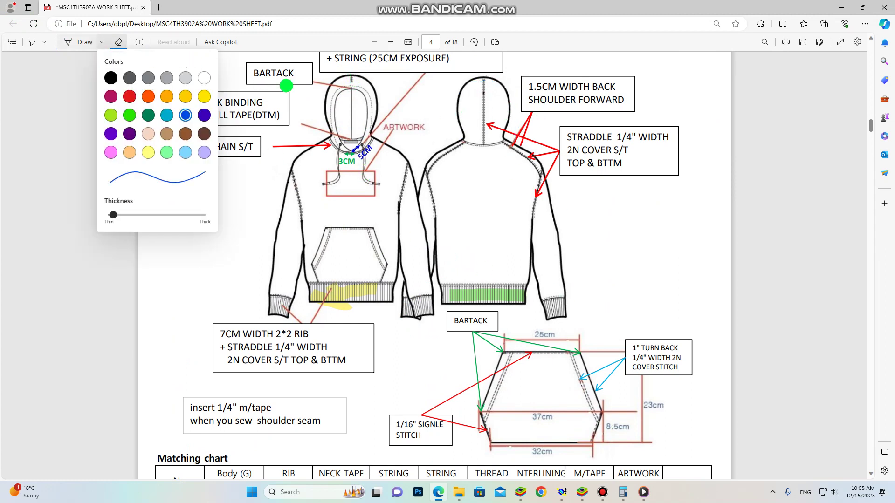
left_click(324, 102)
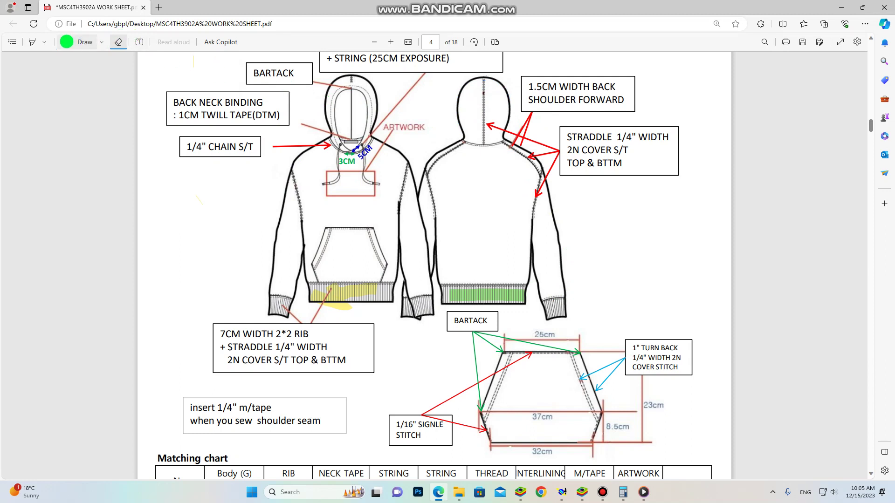